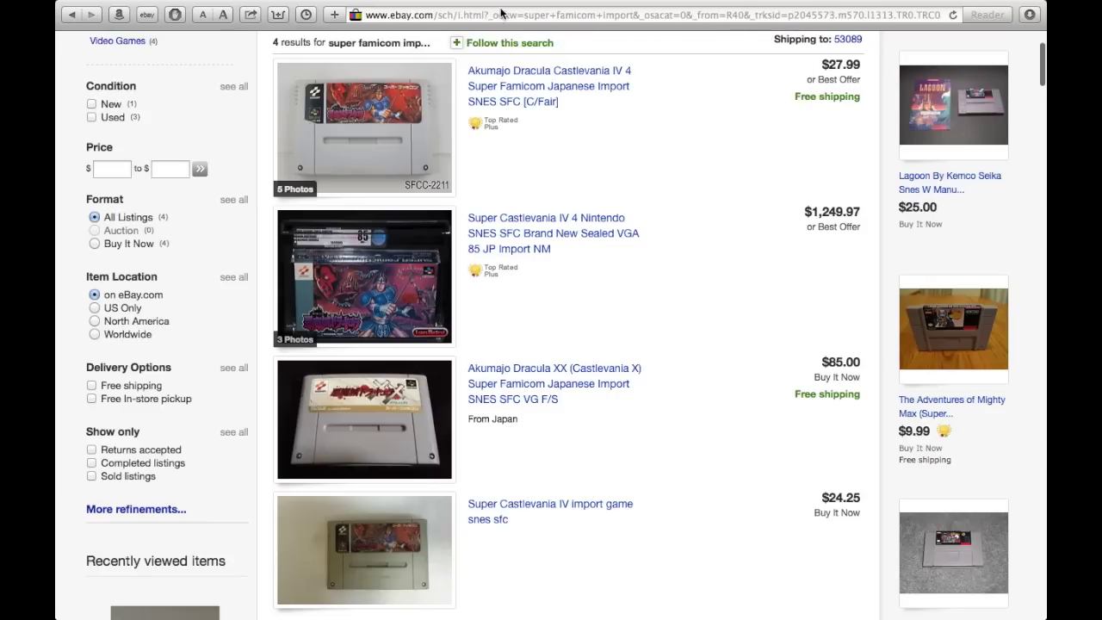
# - Search the web for "winebottler" and open the WineBottler website
pyautogui.click(502, 15)
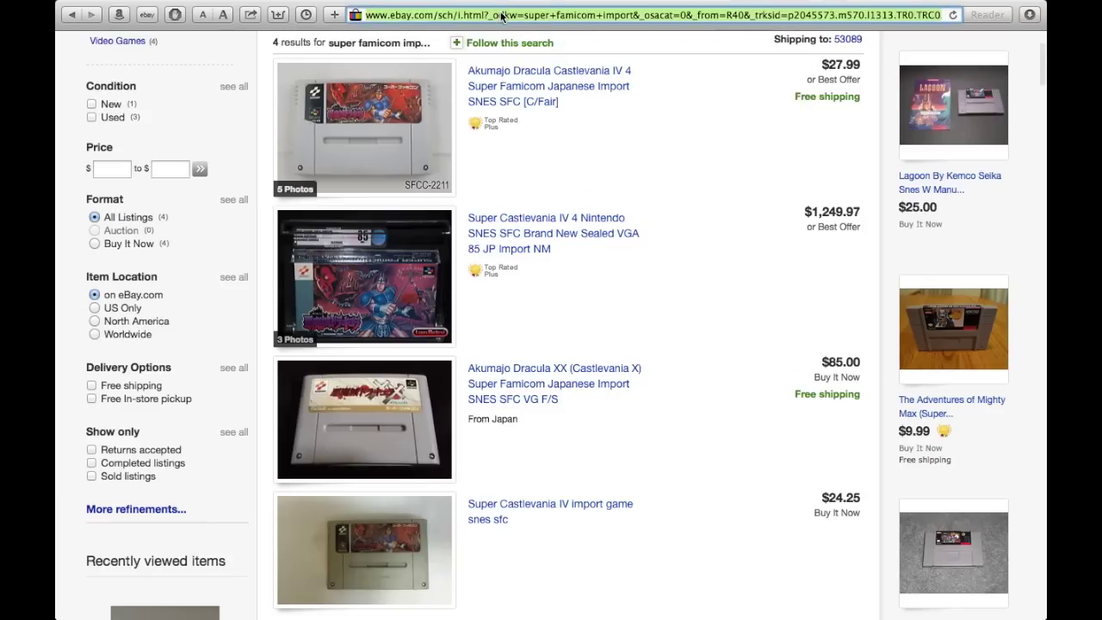
pyautogui.write('win')
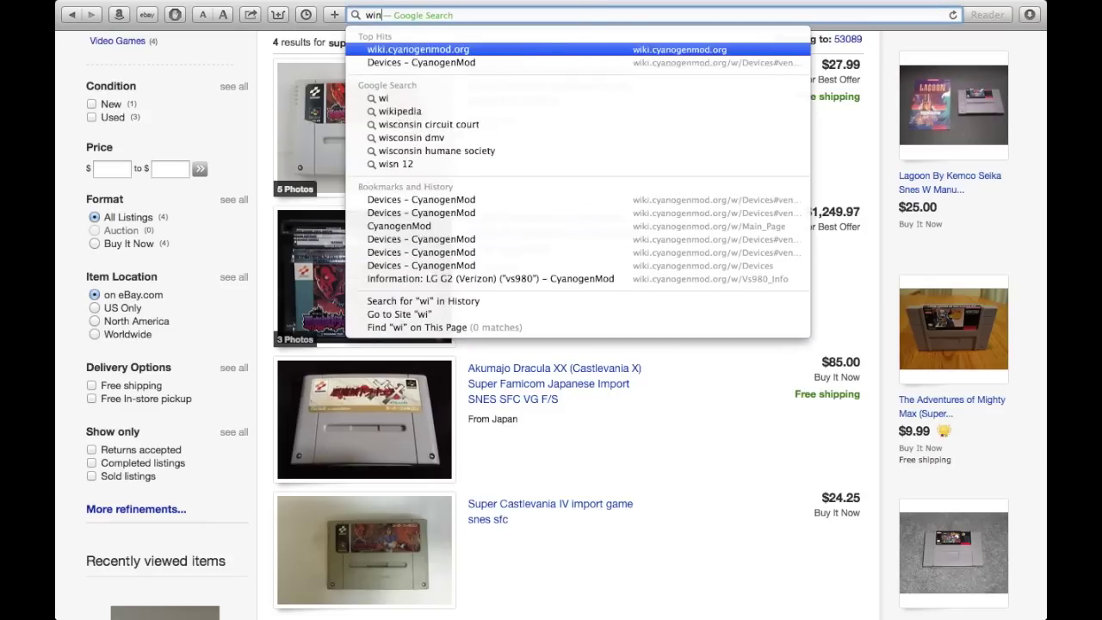
pyautogui.write('ebottler')
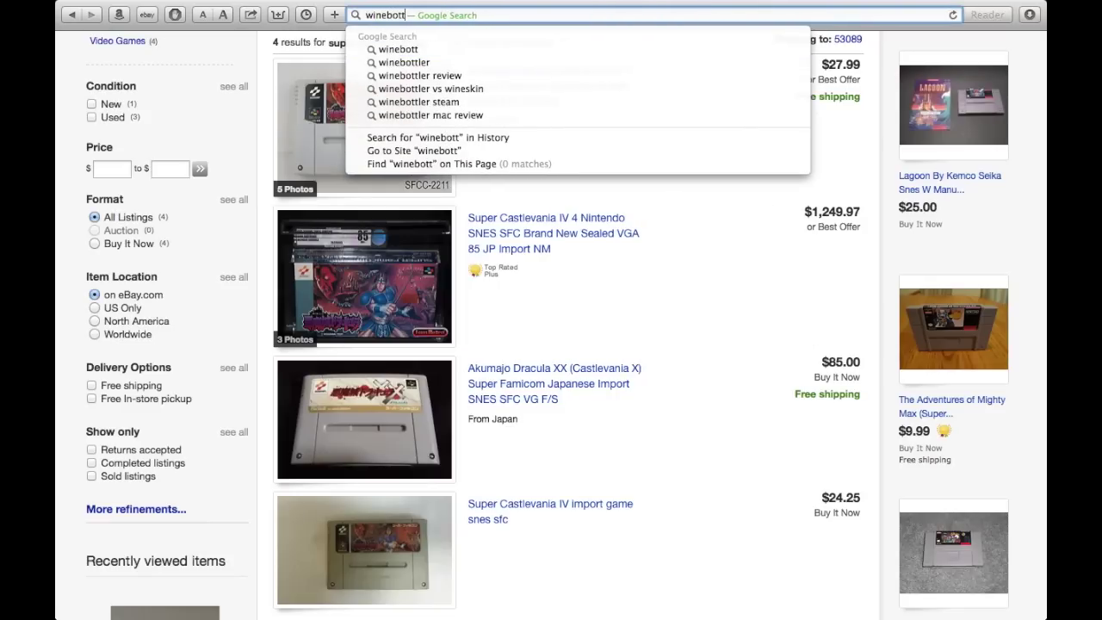
pyautogui.press('Return')
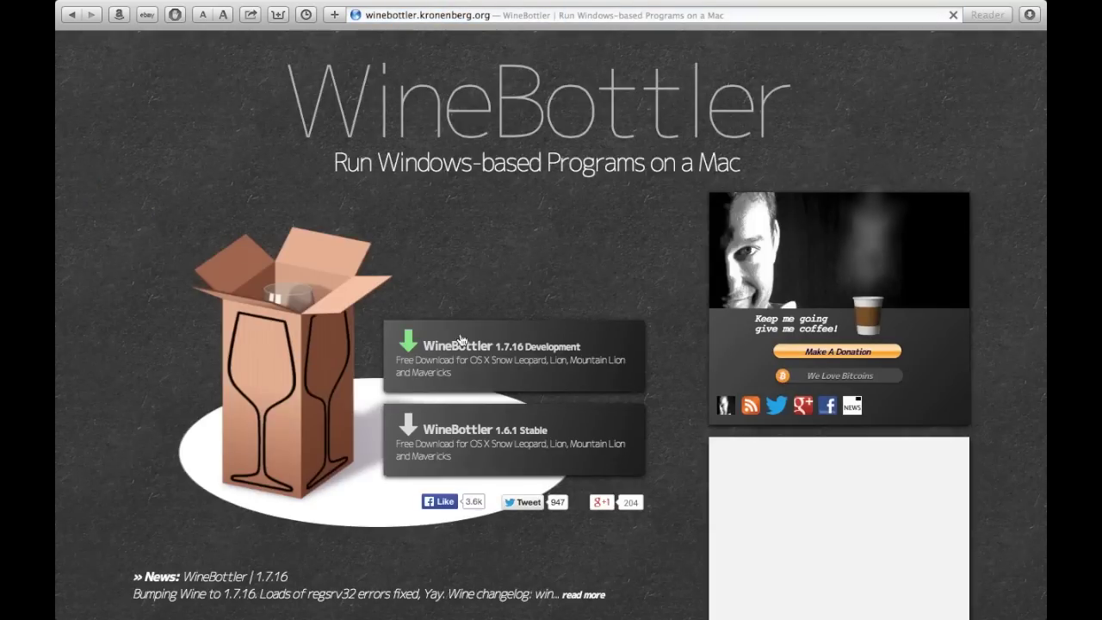
# - Download the WineBottler 1.7.16 Development version and skip the sponsor ad
pyautogui.scroll(-3, 568, 224)
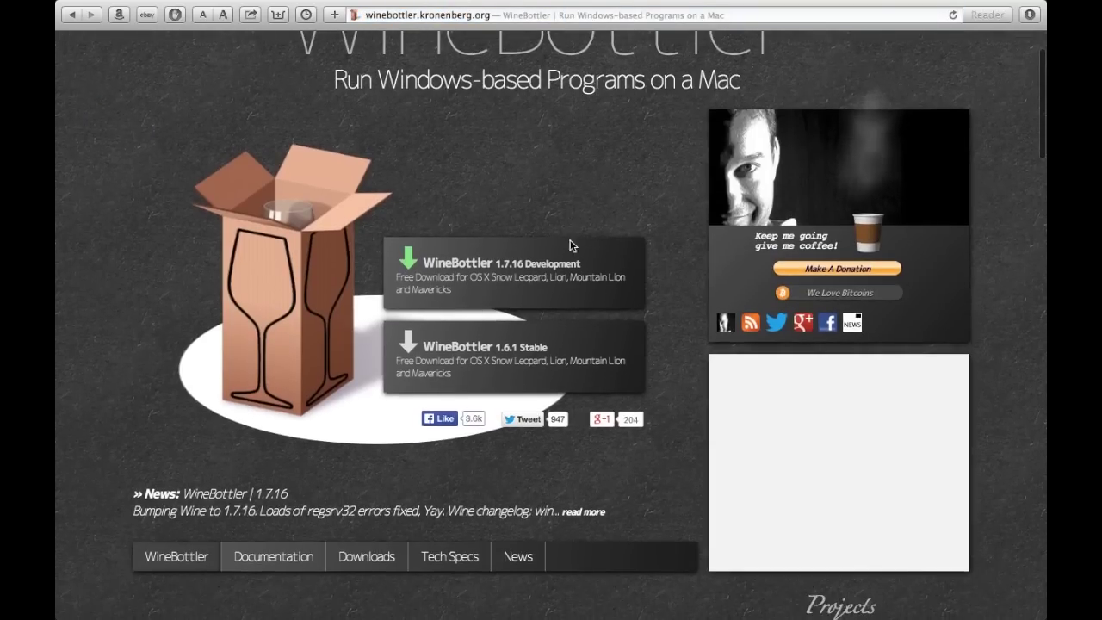
pyautogui.click(497, 248)
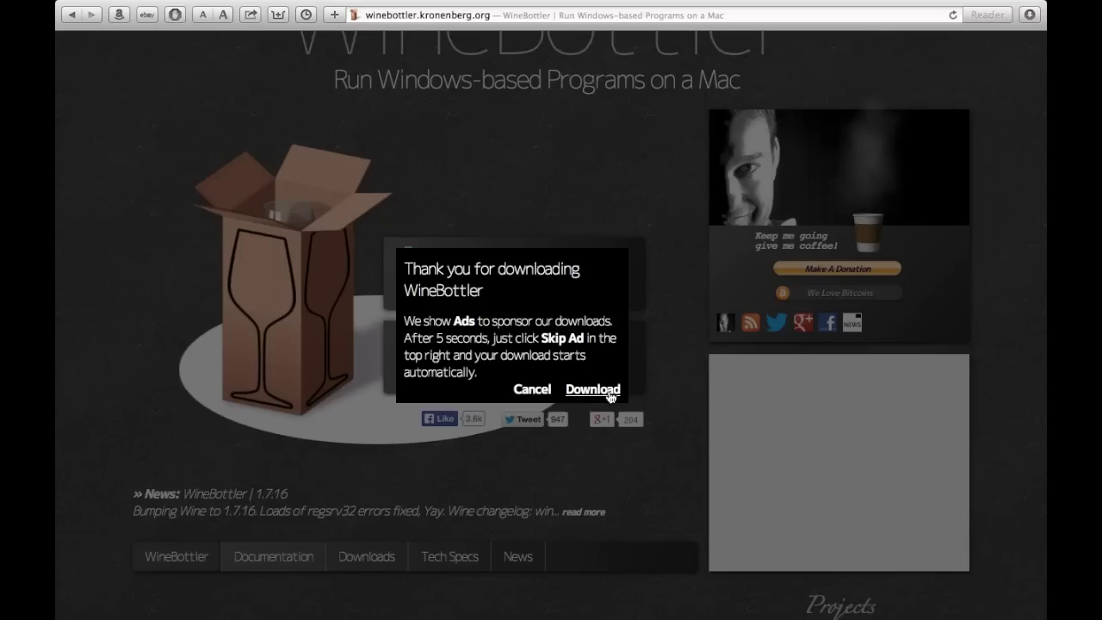
pyautogui.click(579, 392)
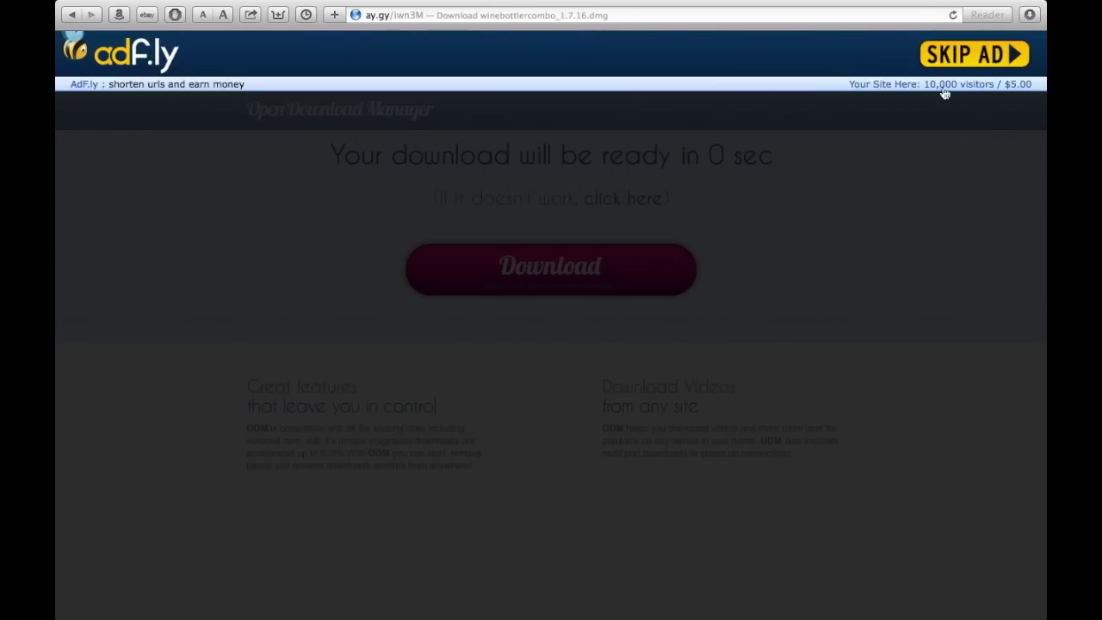
pyautogui.click(940, 65)
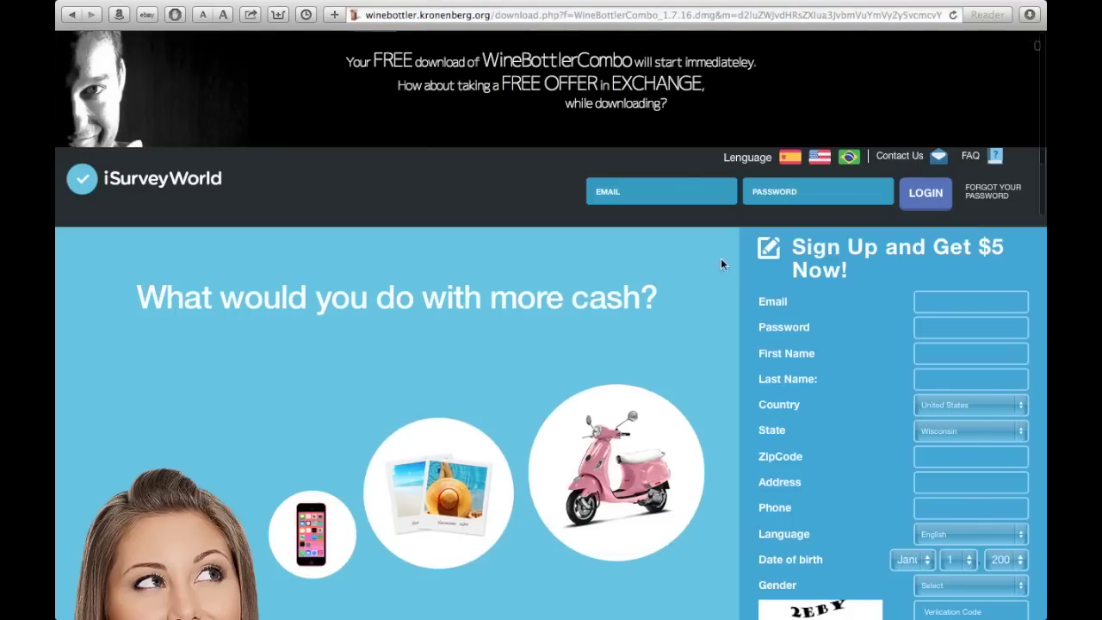
# - Return from the offer page to the WineBottler home page, leaving the ad page, and check the browser's downloads list
pyautogui.hscroll(-5, 658, 256)
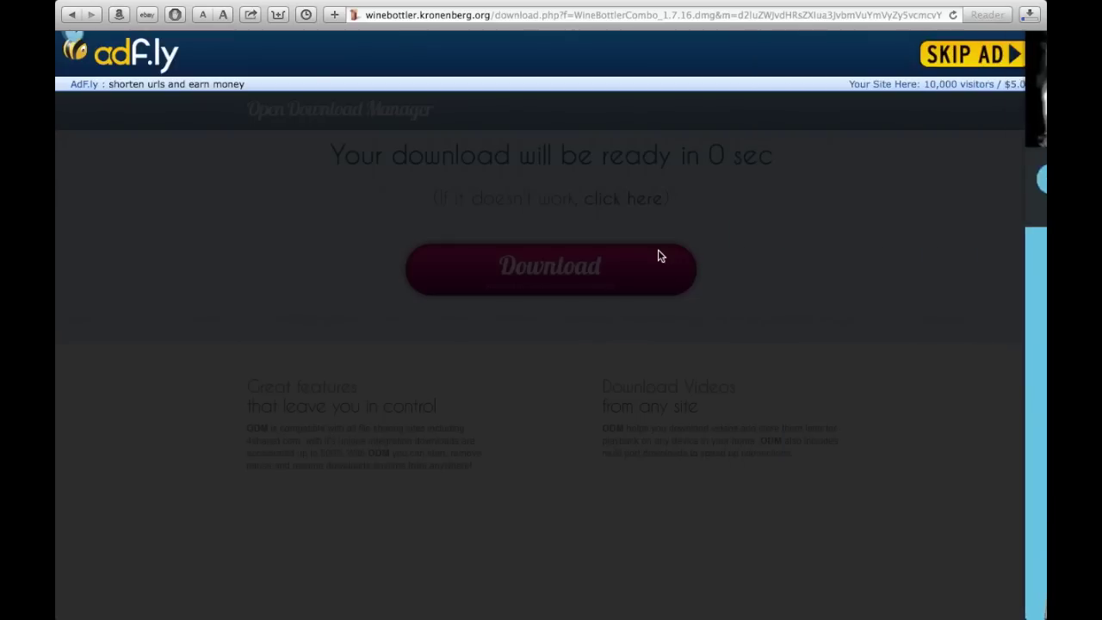
pyautogui.hscroll(-5, 658, 256)
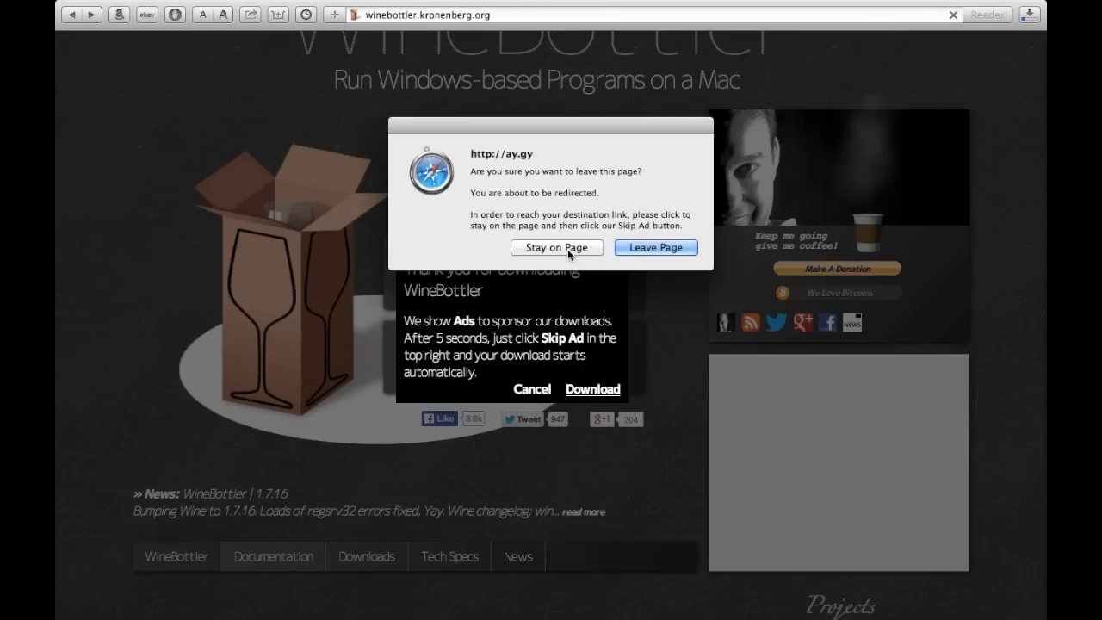
pyautogui.click(651, 248)
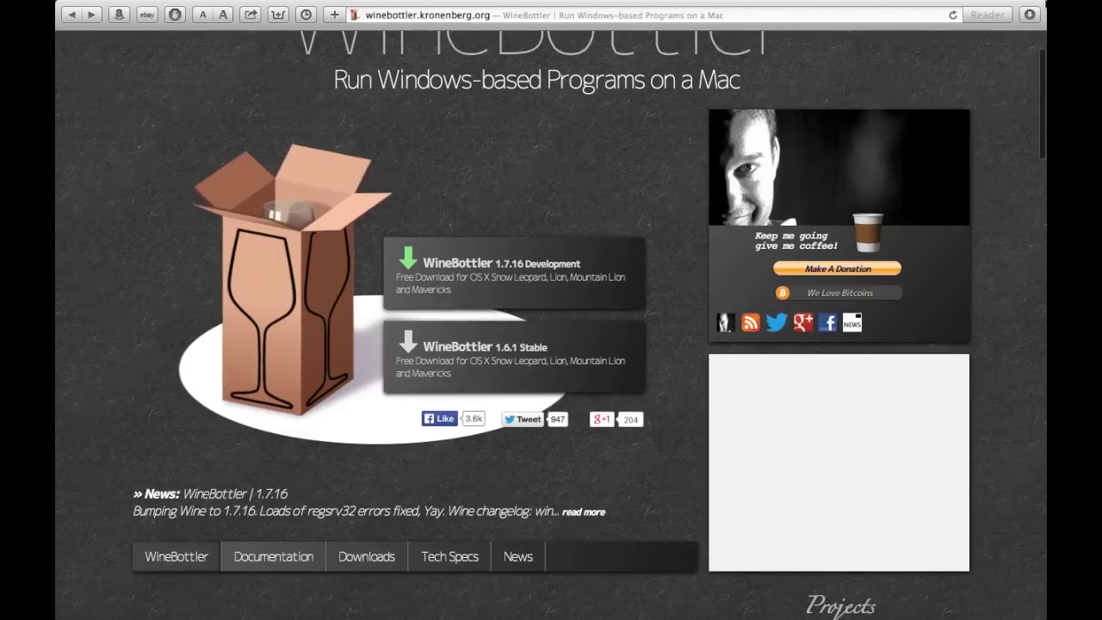
pyautogui.click(1029, 14)
pyautogui.click(961, 69)
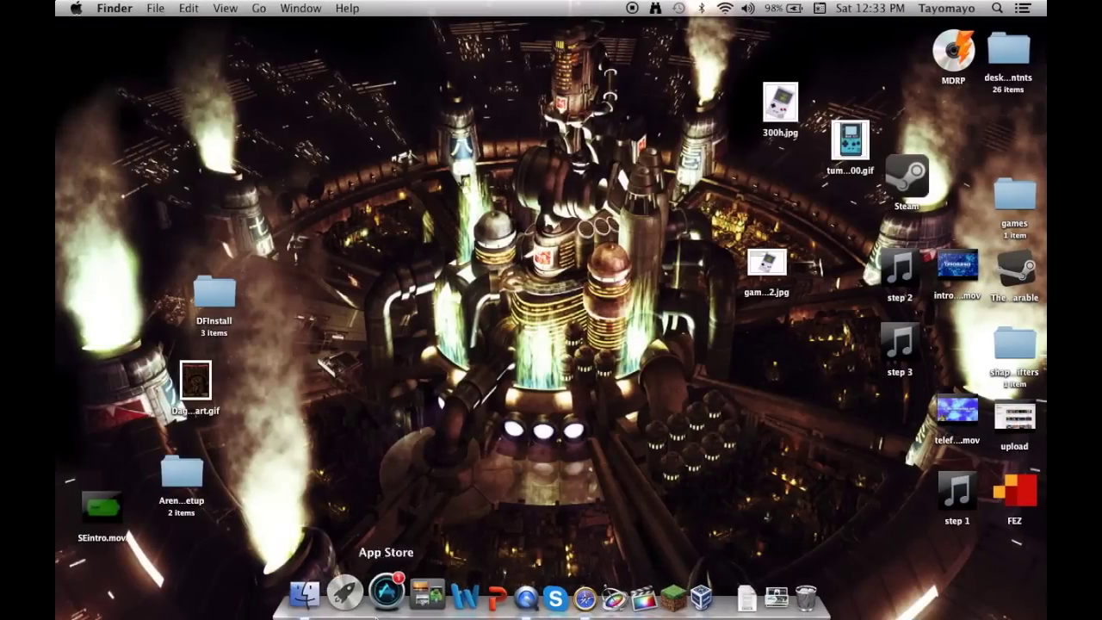
# - Open the Applications folder in Finder and locate the Wine and WineBottler apps
pyautogui.click(299, 597)
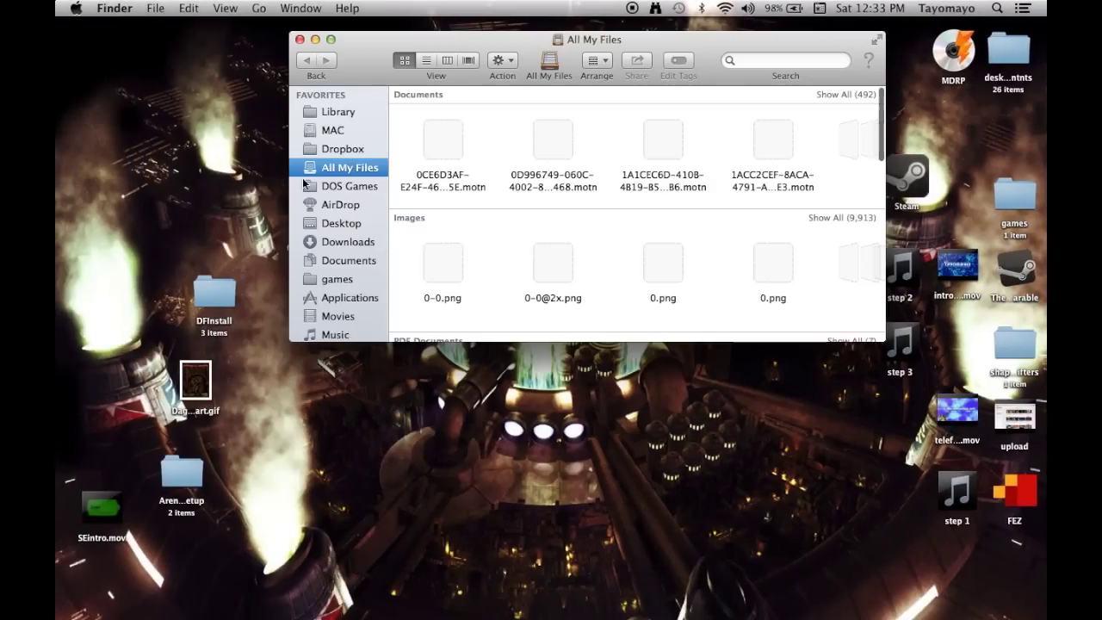
pyautogui.click(355, 297)
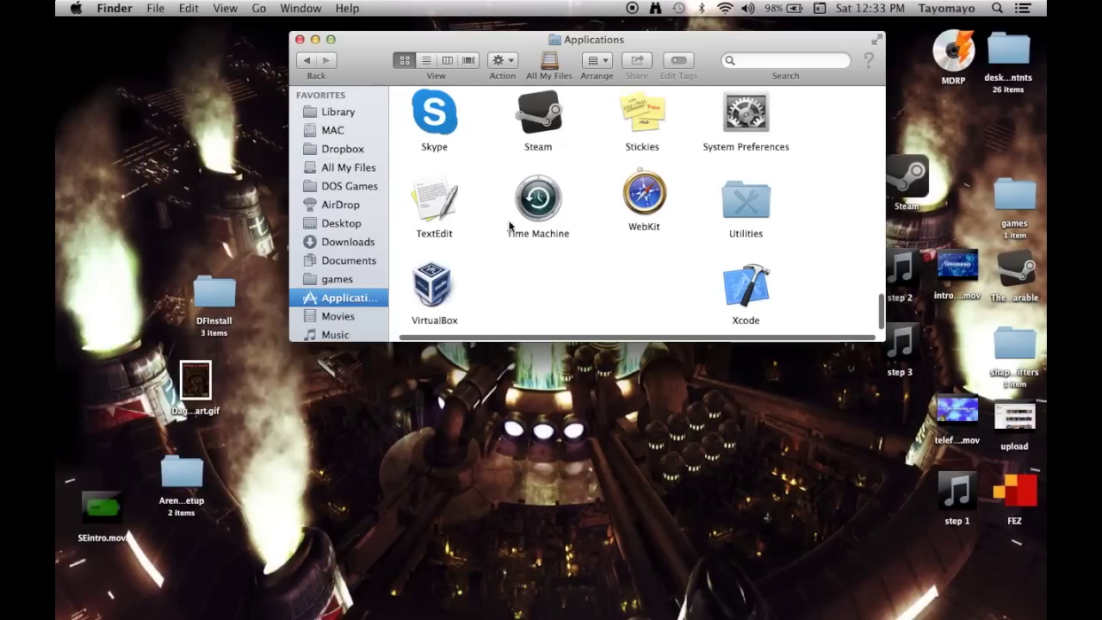
pyautogui.scroll(2, 581, 276)
pyautogui.scroll(-4, 581, 276)
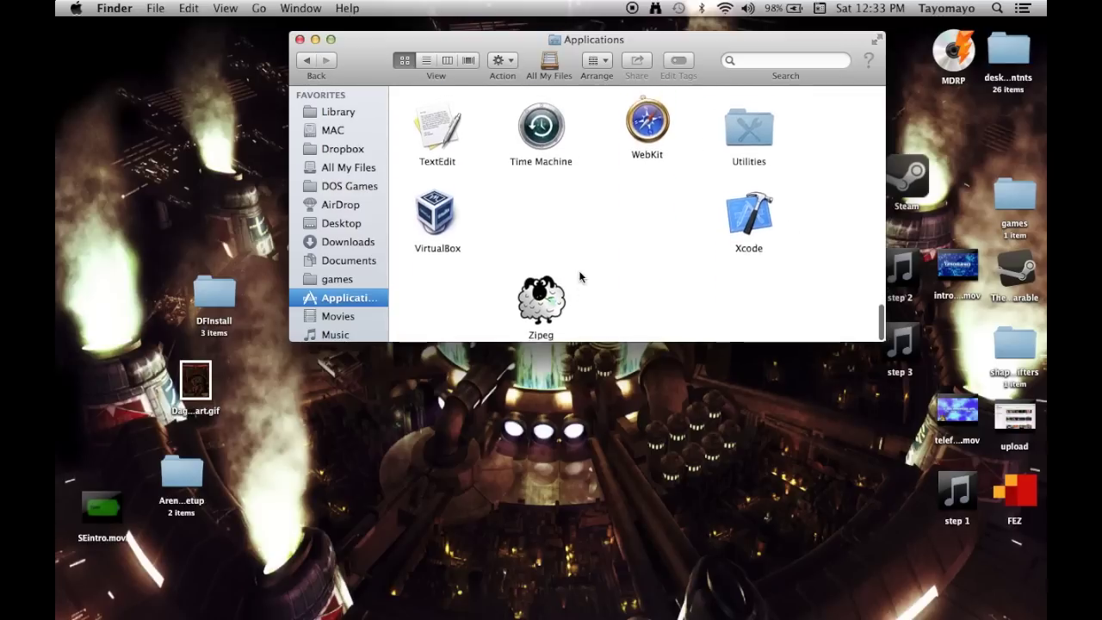
pyautogui.scroll(10, 580, 275)
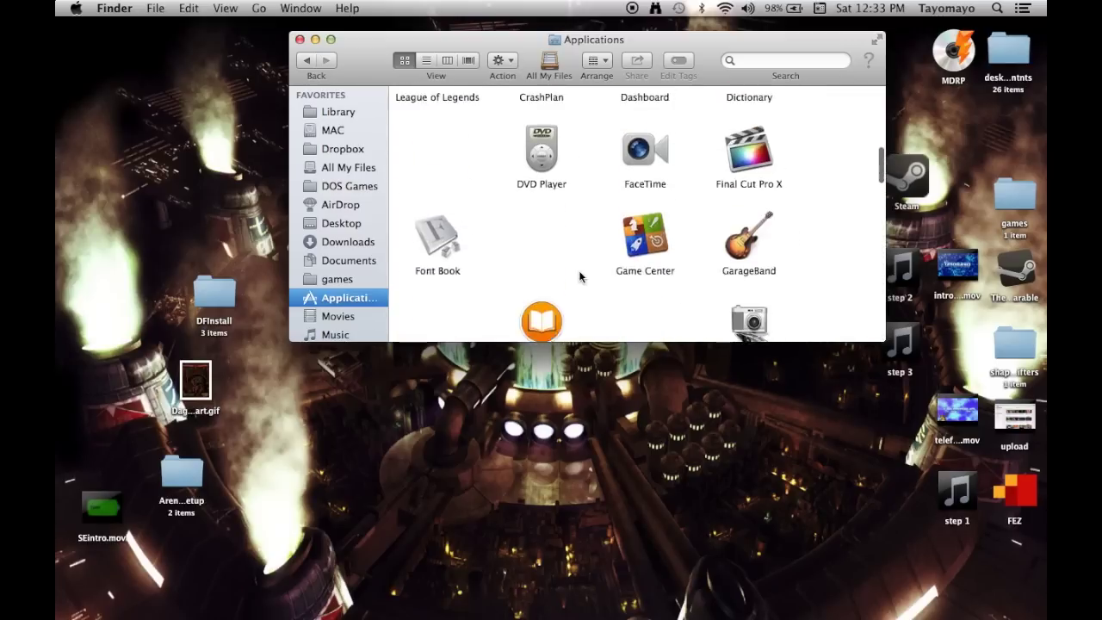
pyautogui.scroll(5, 581, 275)
pyautogui.scroll(-1, 744, 324)
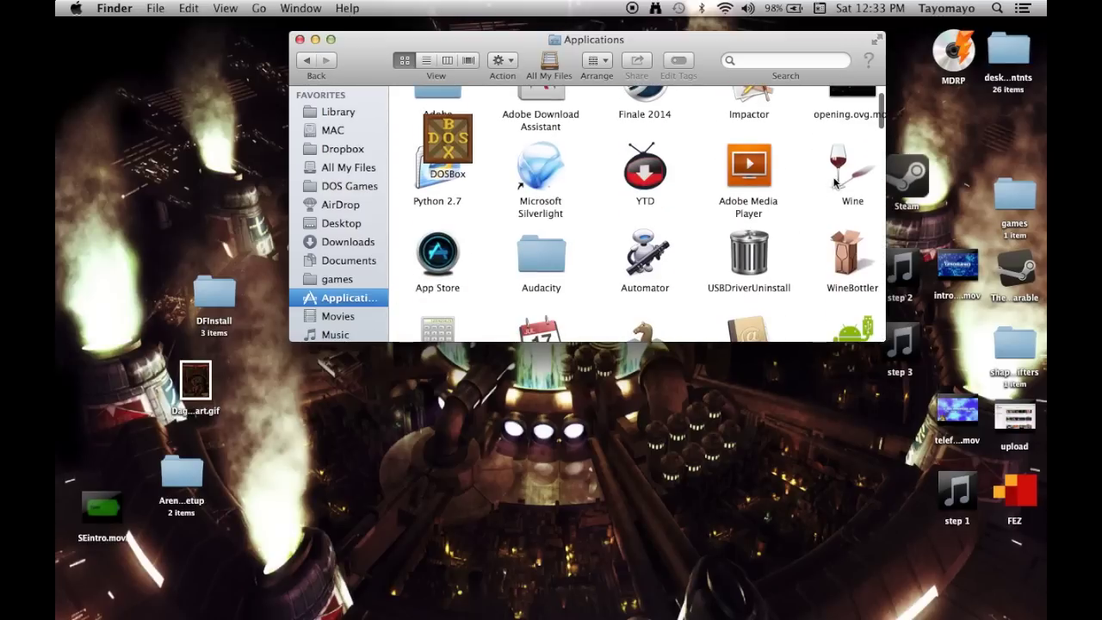
# - Launch WineBottler from the Applications folder and reposition its window on the desktop
pyautogui.moveTo(825, 173); pyautogui.dragTo(814, 250)
pyautogui.click(811, 246)
pyautogui.click(850, 264)
pyautogui.doubleClick(851, 264)
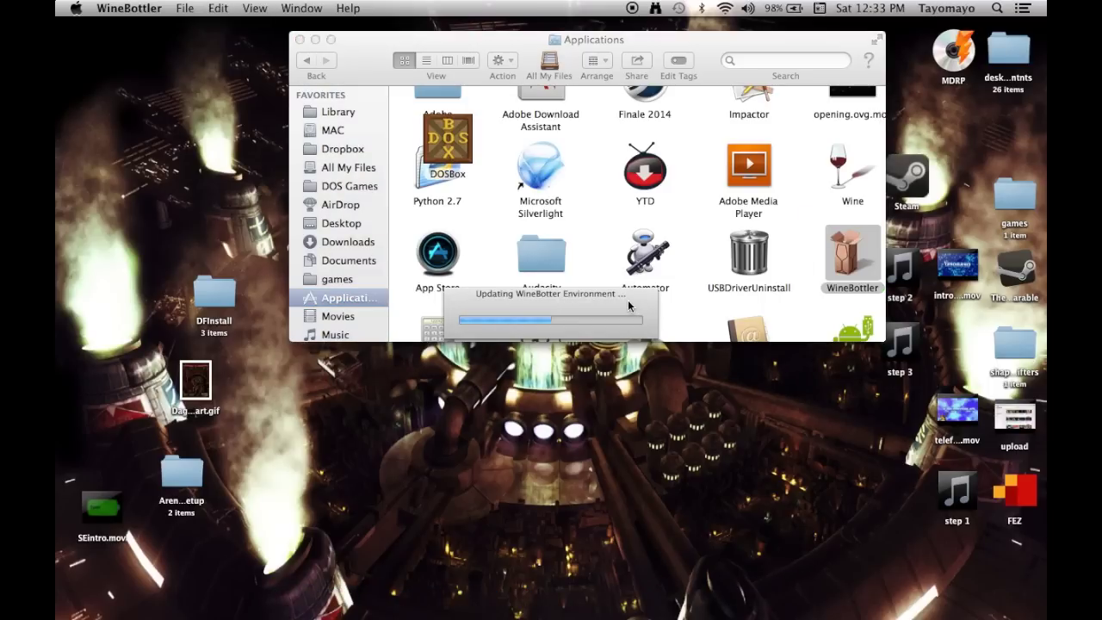
pyautogui.moveTo(629, 306); pyautogui.dragTo(626, 88)
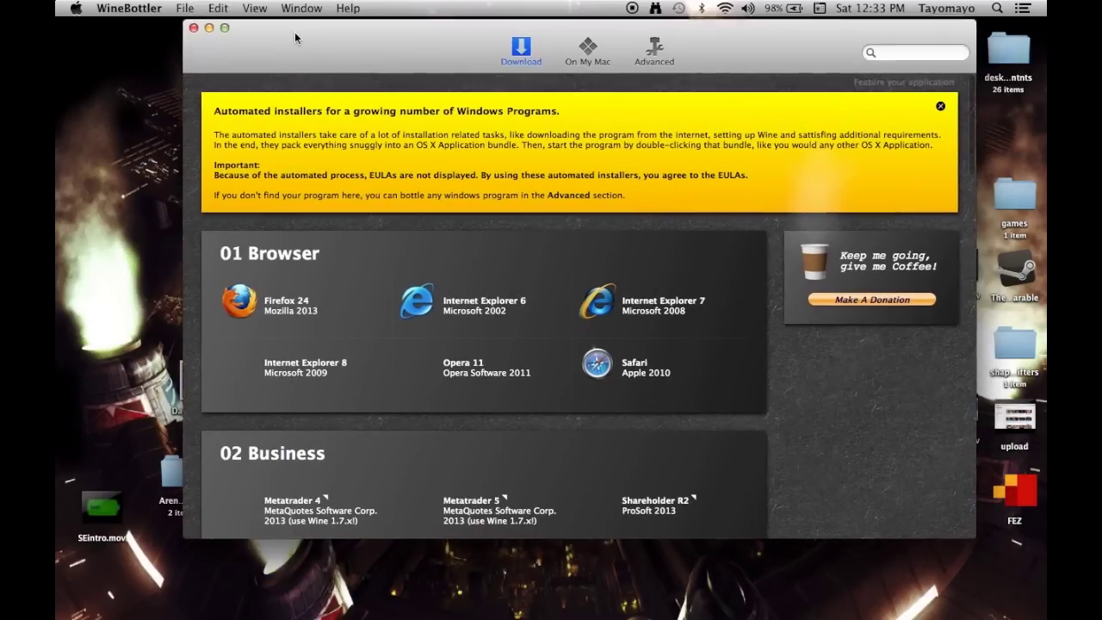
pyautogui.moveTo(295, 32); pyautogui.dragTo(285, 29)
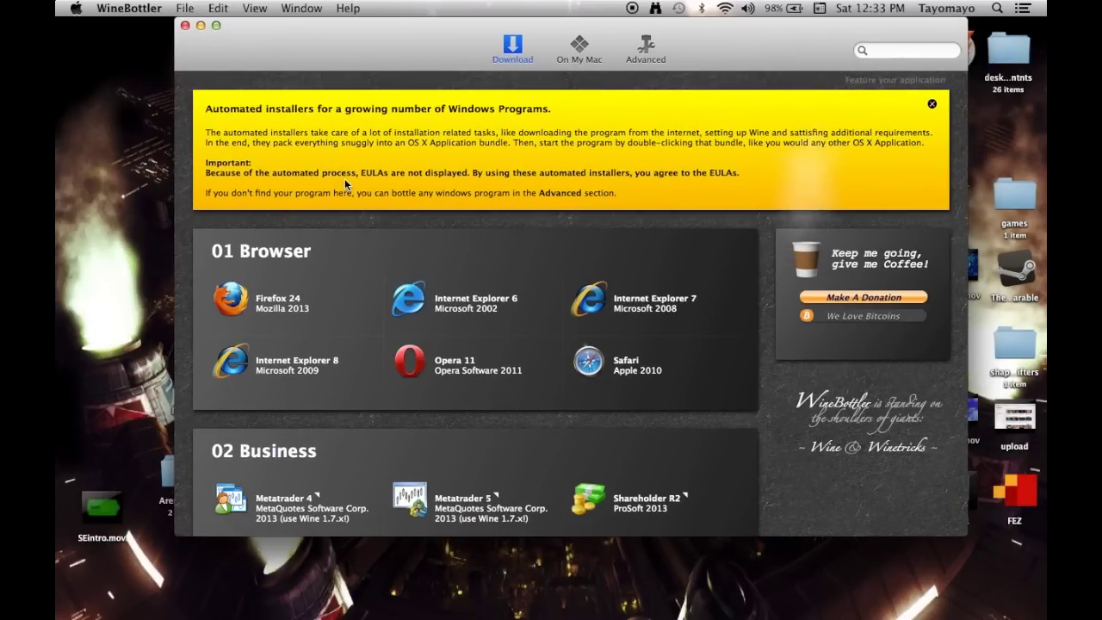
# - Browse the automated installers through the Browser, Business, Media and Games categories
pyautogui.scroll(-5, 344, 179)
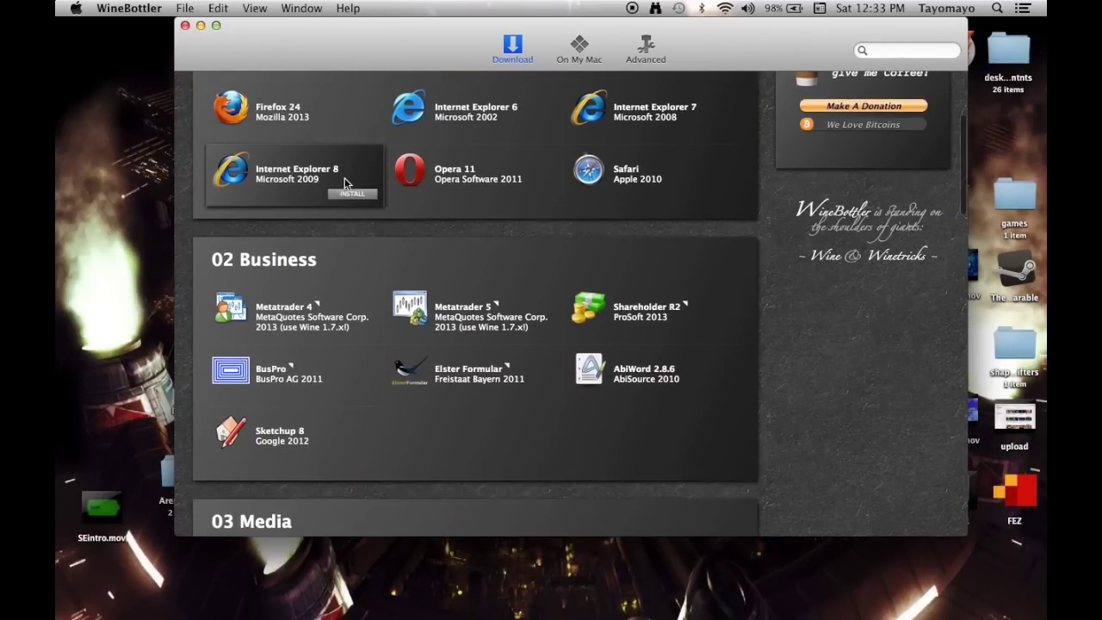
pyautogui.scroll(-6, 777, 351)
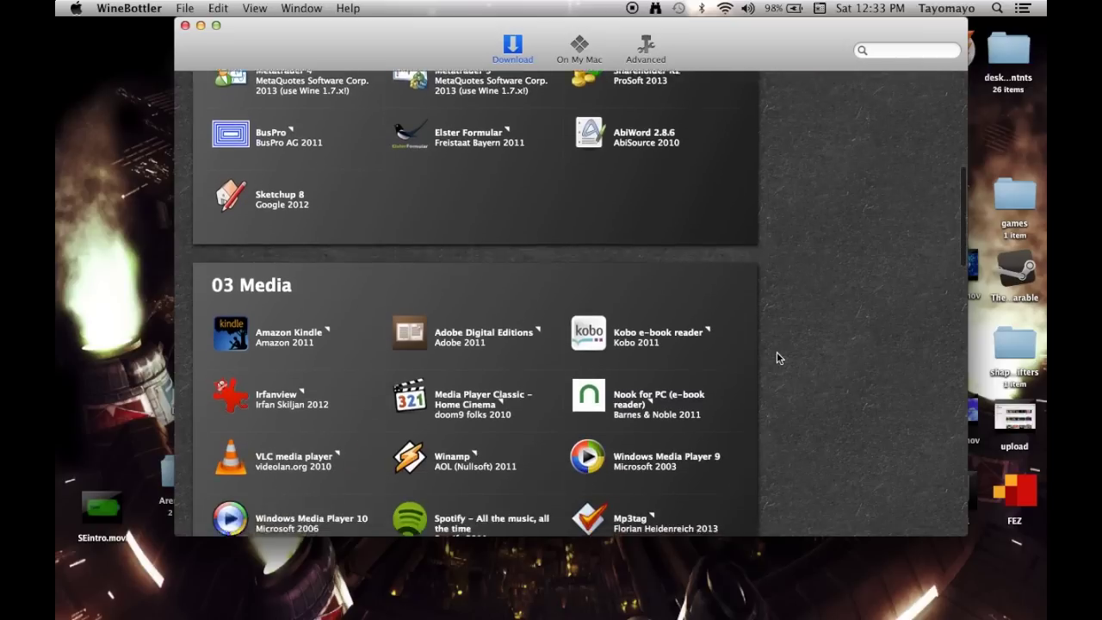
pyautogui.scroll(-5, 777, 352)
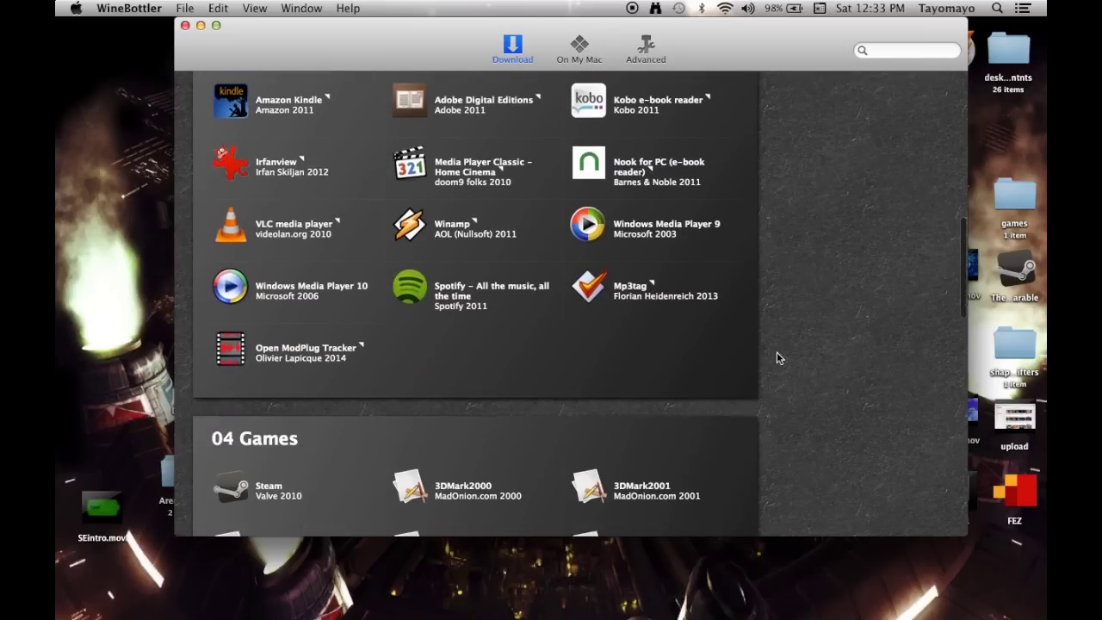
pyautogui.scroll(-7, 776, 353)
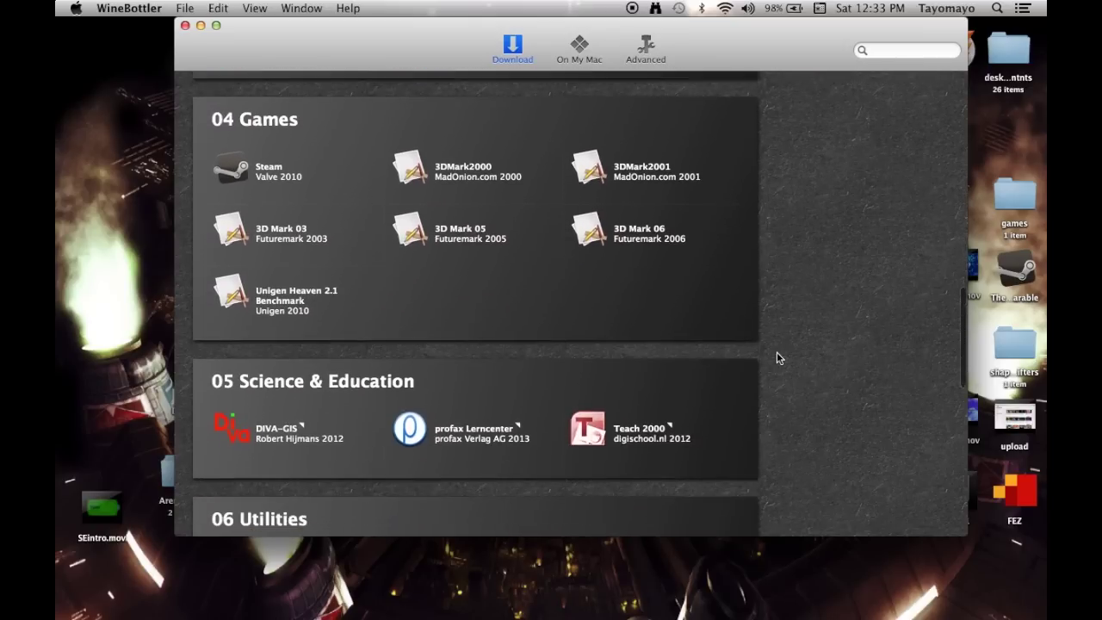
pyautogui.scroll(-3, 776, 358)
pyautogui.scroll(5, 777, 358)
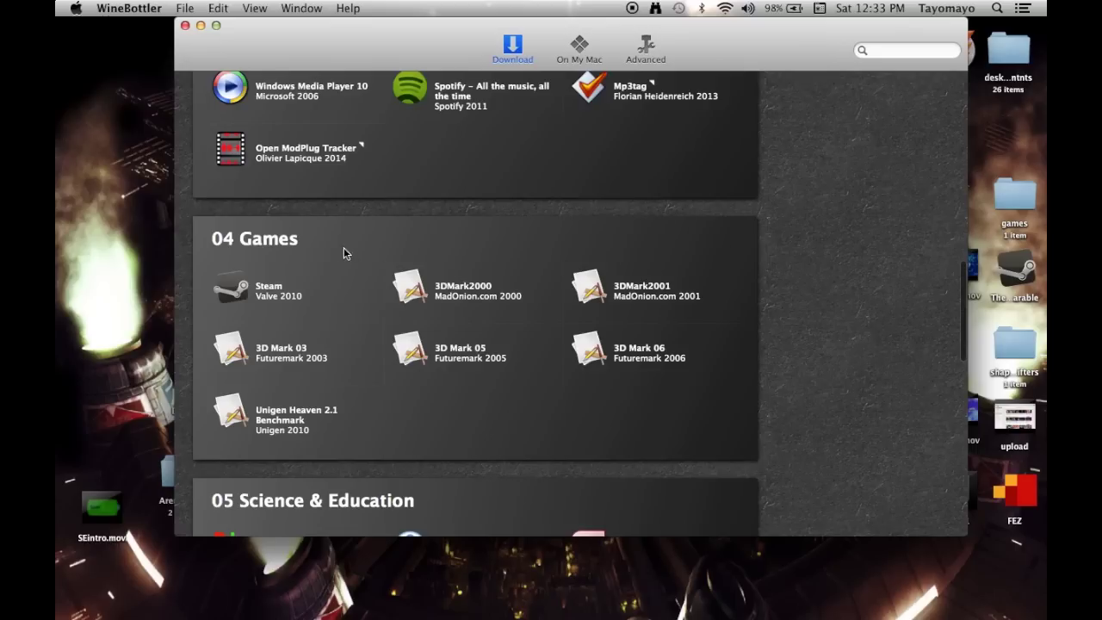
# - Try to install Steam from the Games category, saving it as Steam on the Desktop
pyautogui.moveTo(316, 277)
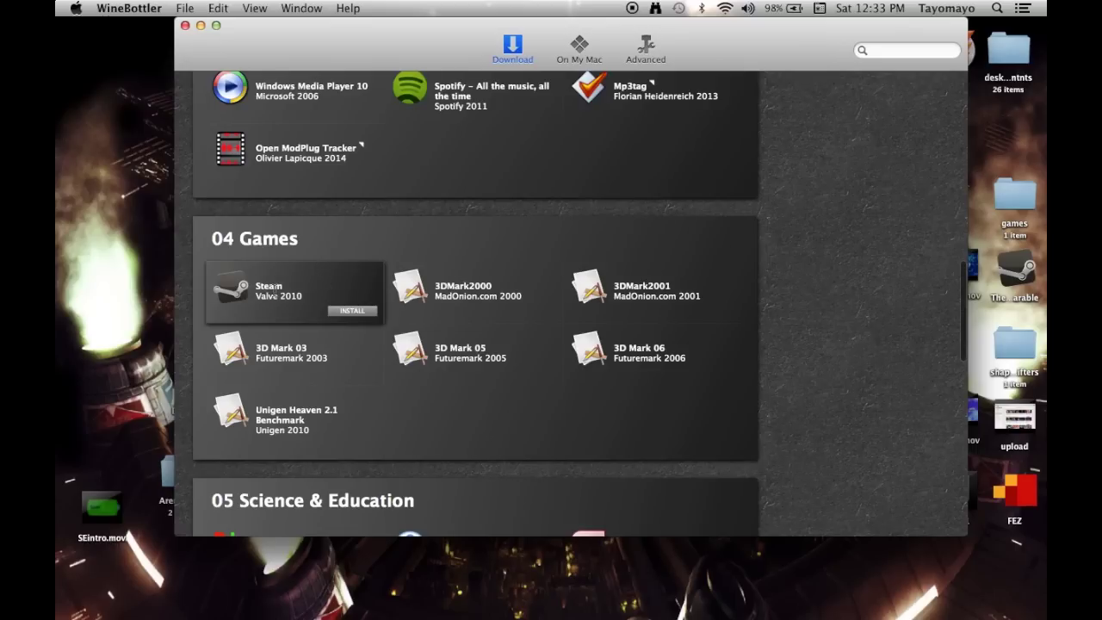
pyautogui.click(348, 311)
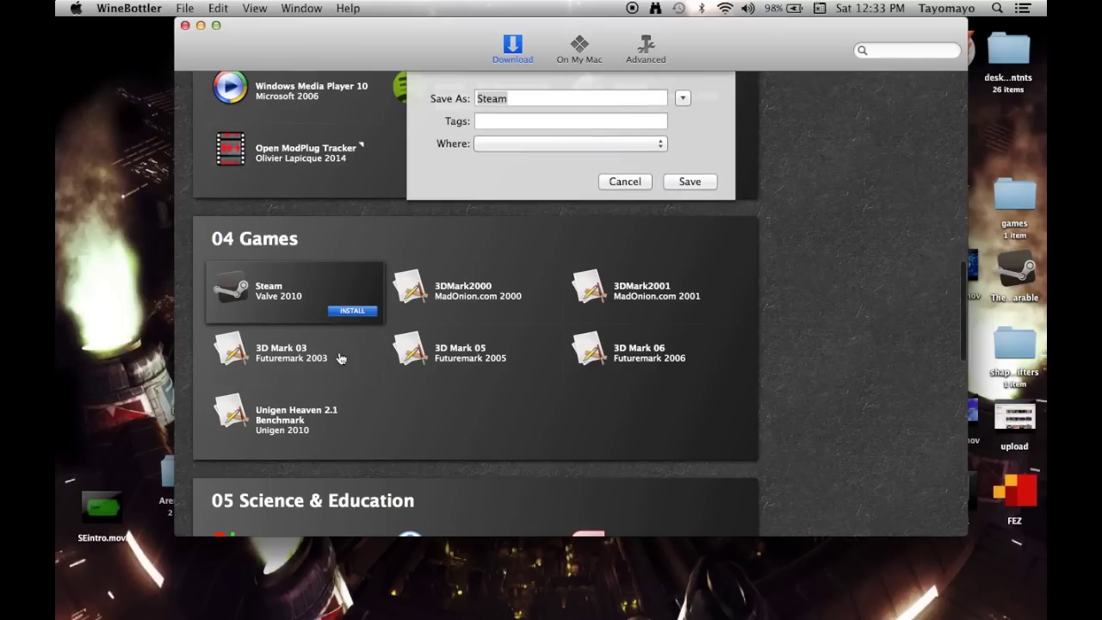
pyautogui.click(647, 147)
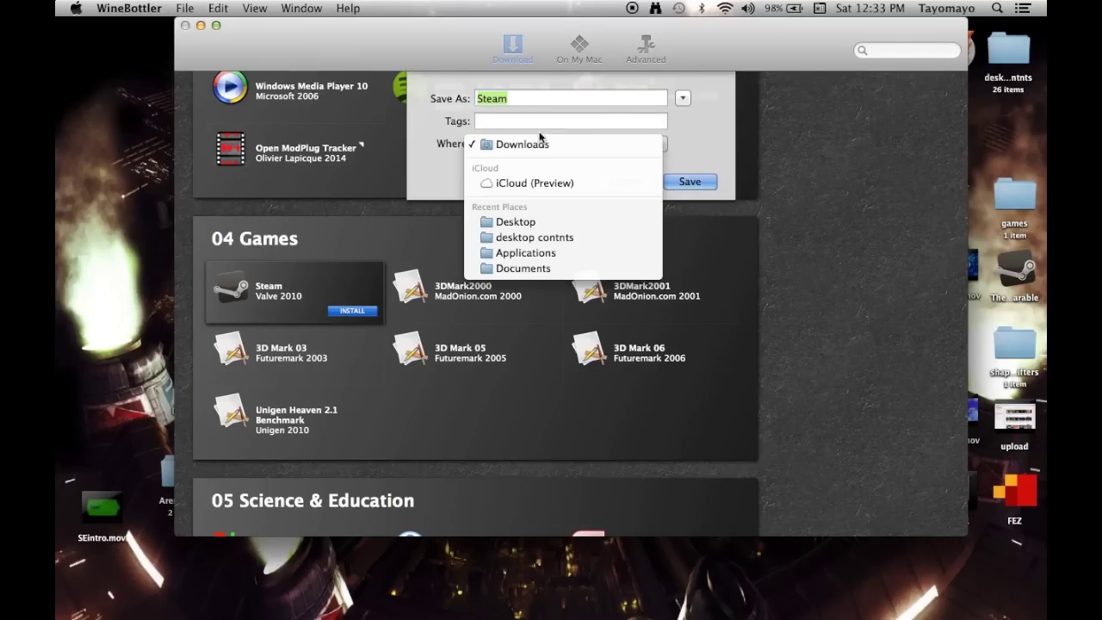
pyautogui.click(508, 222)
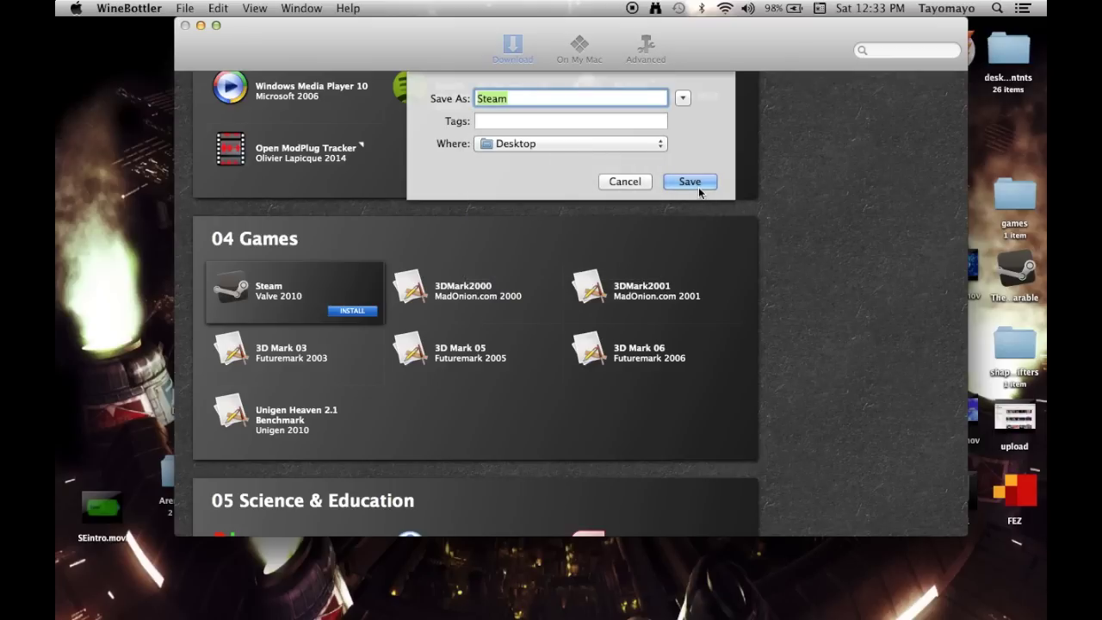
pyautogui.click(699, 185)
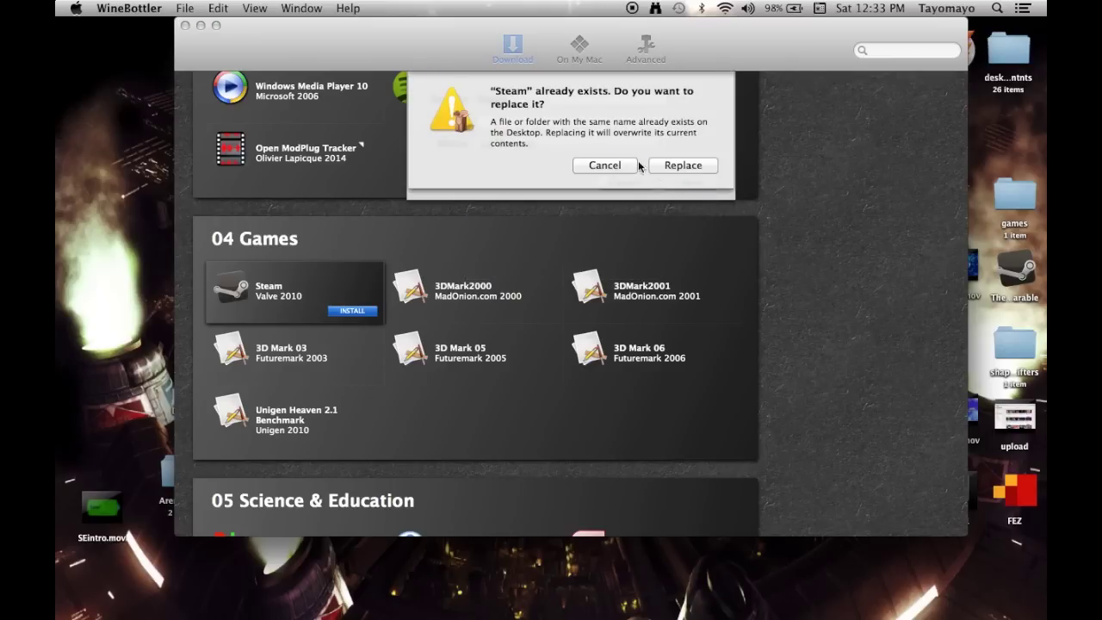
pyautogui.click(594, 167)
pyautogui.click(625, 182)
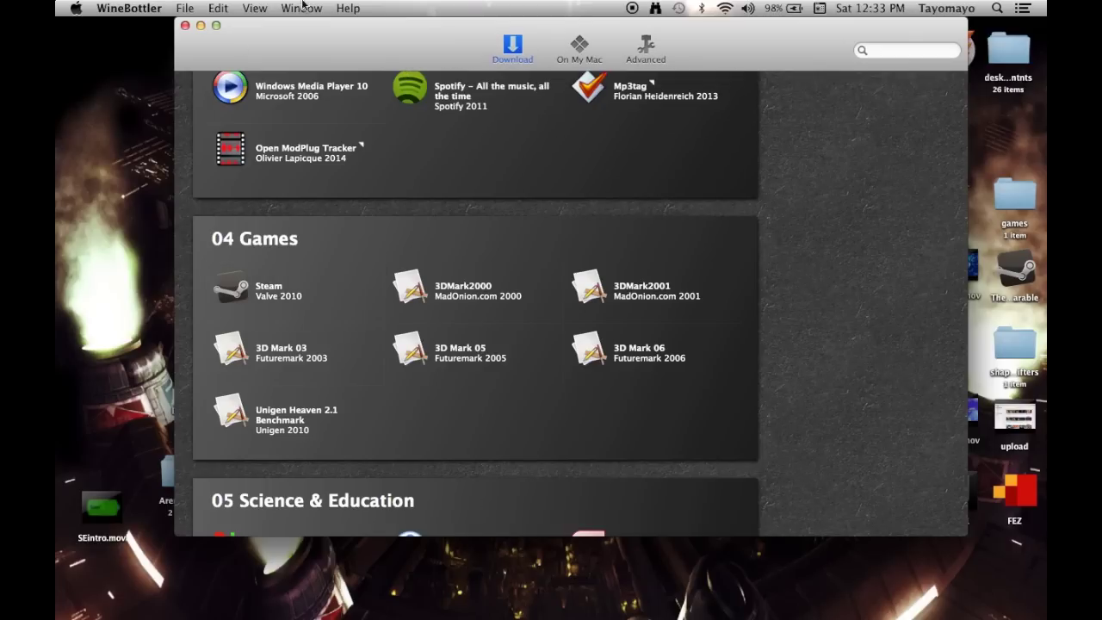
# - Move the WineBottler window aside, close the Finder Applications window, and close the WineBottler window
pyautogui.click(316, 9)
pyautogui.click(238, 36)
pyautogui.moveTo(238, 35); pyautogui.dragTo(122, 358)
pyautogui.click(299, 40)
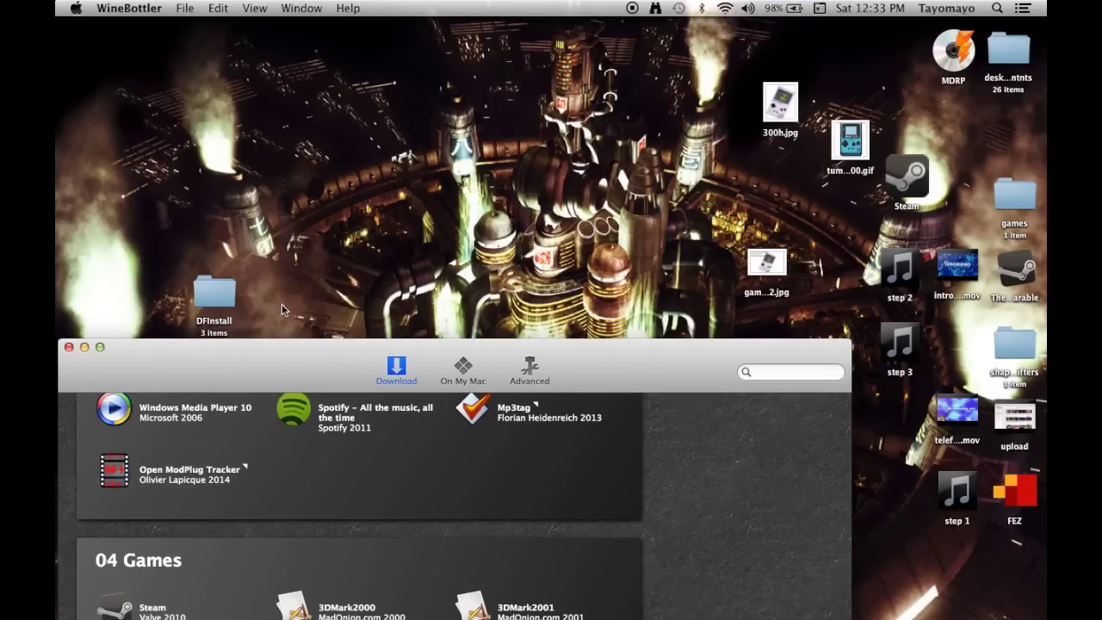
pyautogui.moveTo(273, 369); pyautogui.dragTo(497, 33)
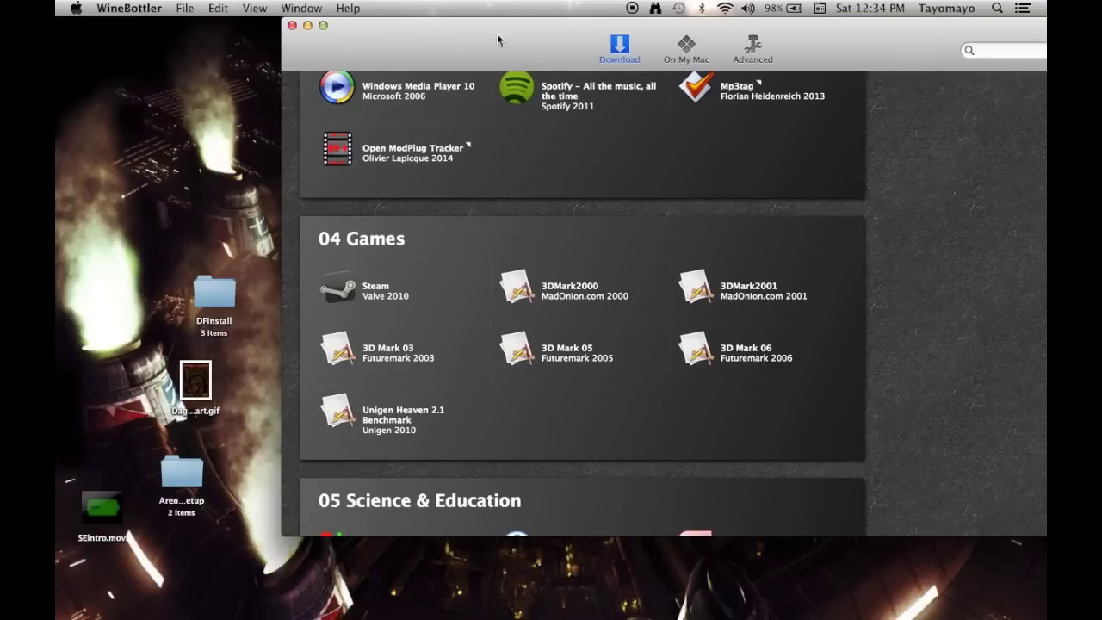
pyautogui.click(293, 26)
# - Move the Steam icon to the upper middle of the desktop and quit WineBottler
pyautogui.moveTo(921, 172); pyautogui.dragTo(580, 166)
pyautogui.moveTo(688, 607)
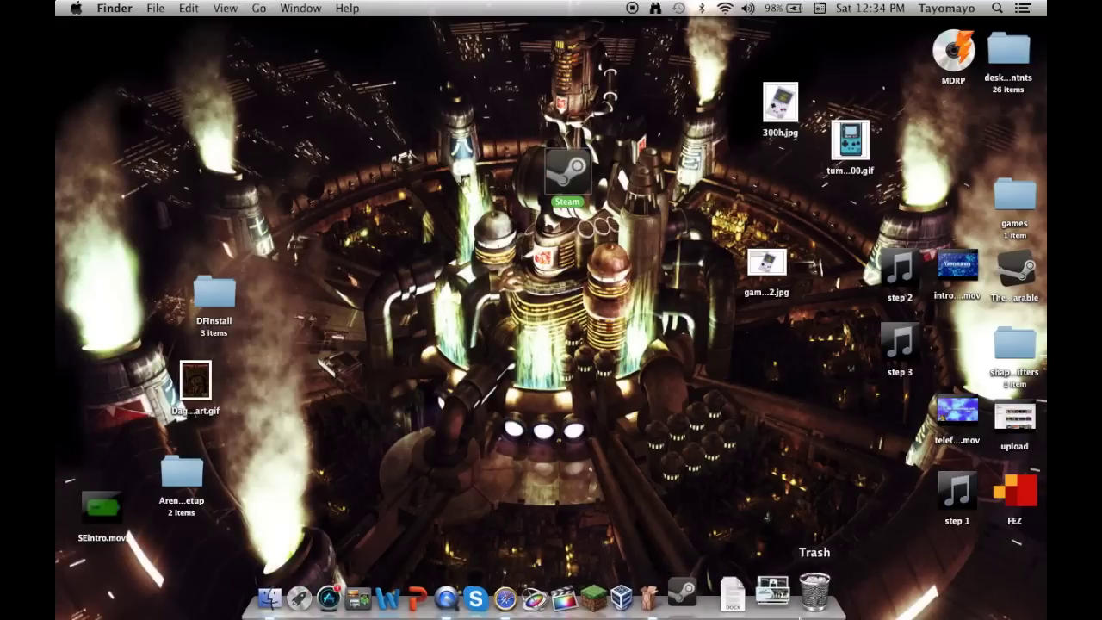
pyautogui.rightClick(687, 601)
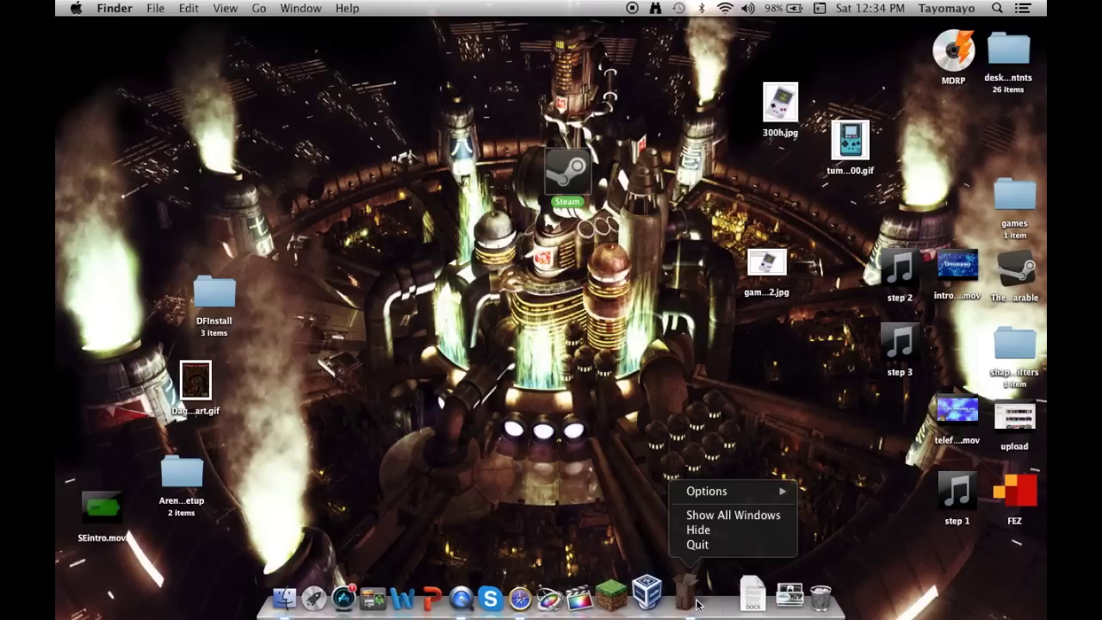
pyautogui.click(699, 545)
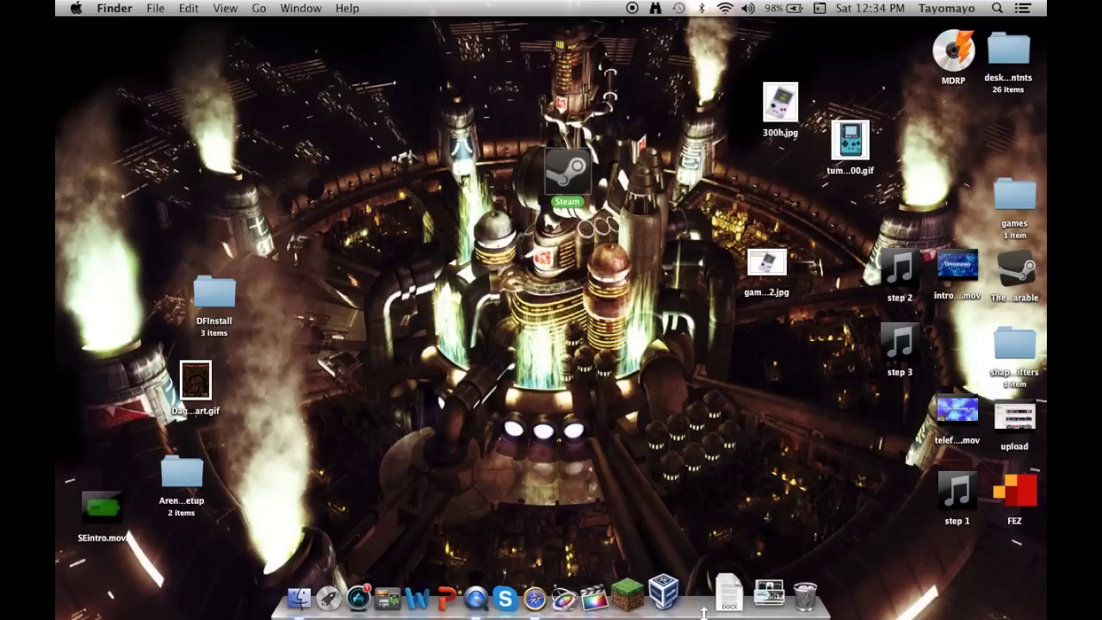
pyautogui.moveTo(703, 613); pyautogui.dragTo(726, 605)
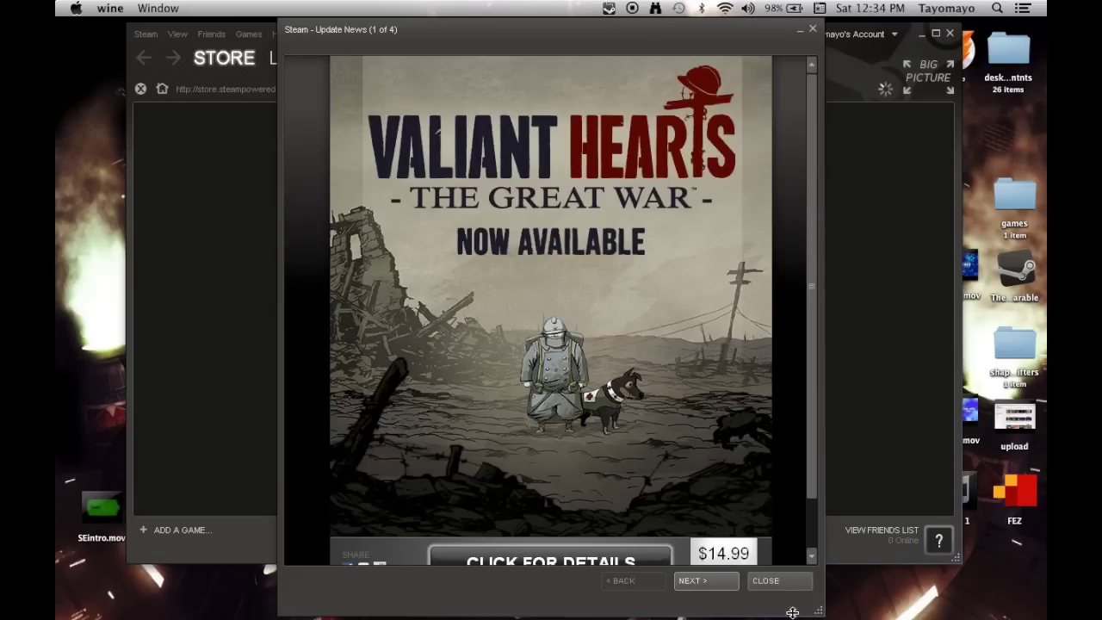
# - Close the Steam update news window and look through the deals on the store's featured page
pyautogui.click(780, 582)
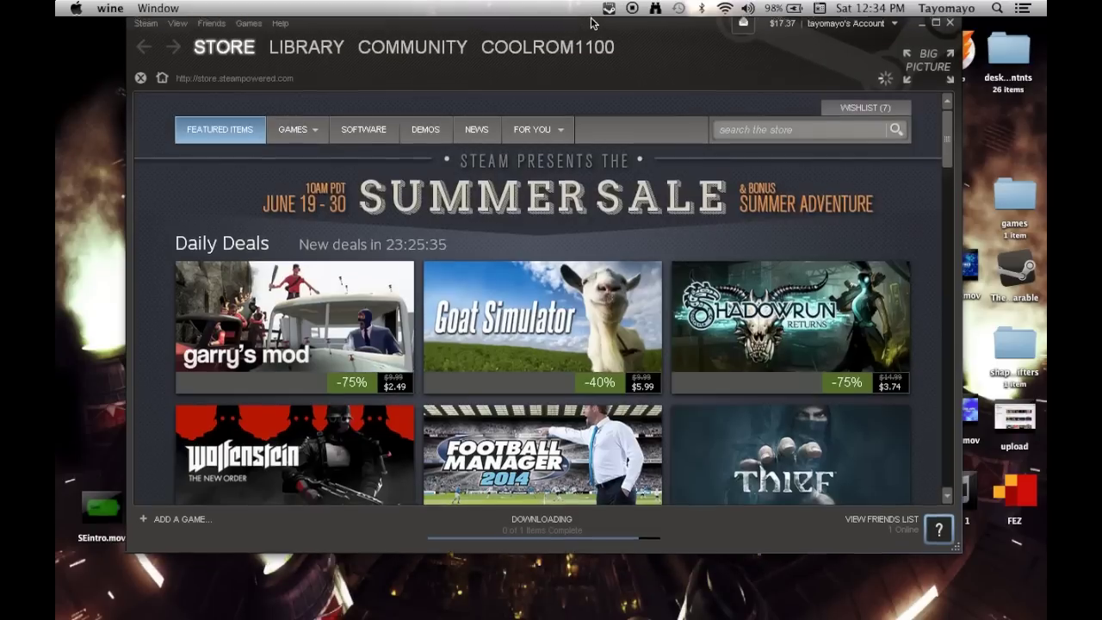
pyautogui.scroll(-5, 604, 232)
pyautogui.scroll(-15, 604, 232)
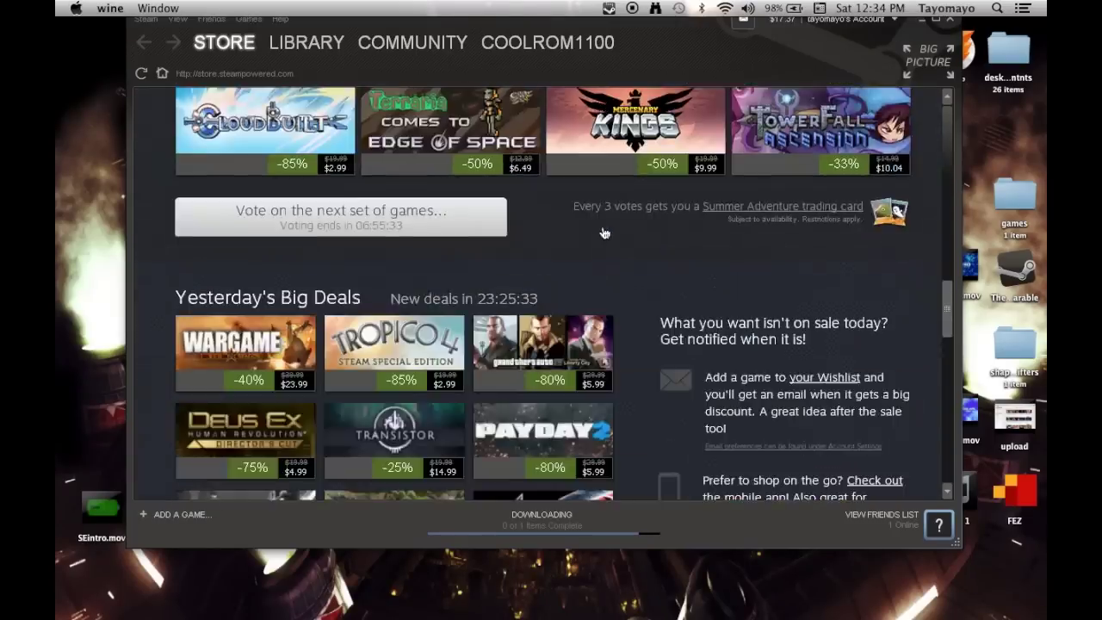
pyautogui.scroll(15, 604, 232)
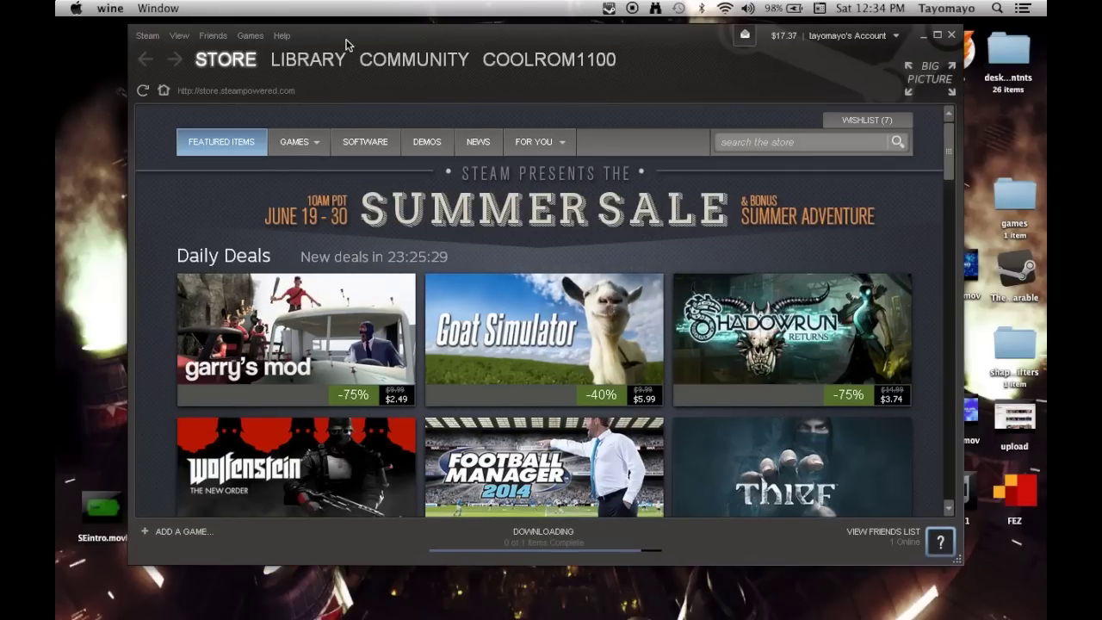
# - Open the list of all games in the Steam library and start playing FINAL FANTASY VII through its launcher
pyautogui.moveTo(342, 60)
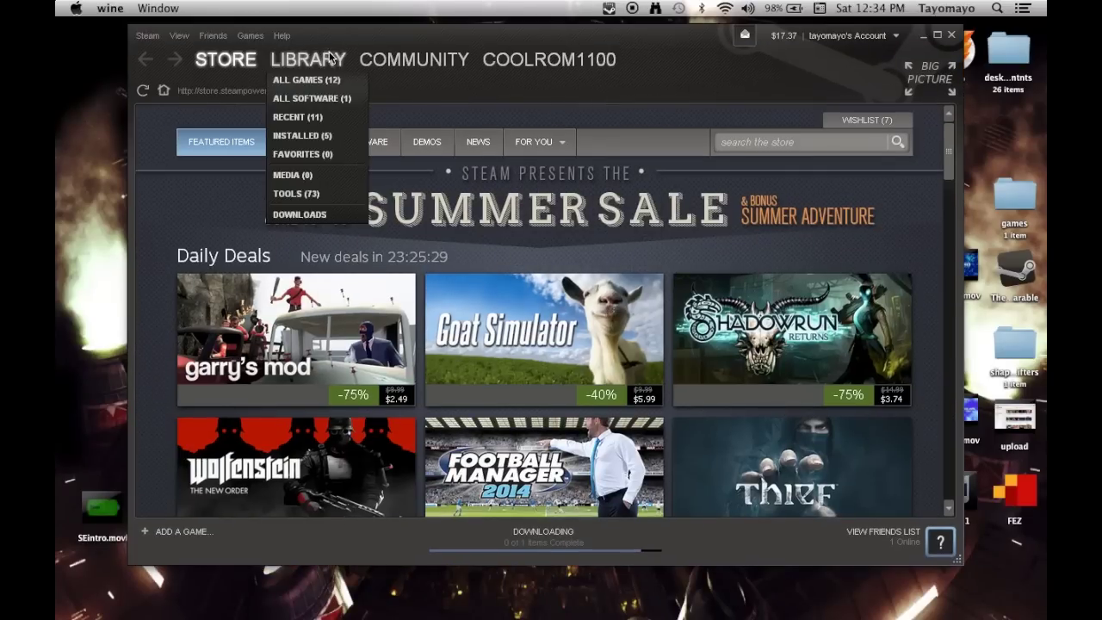
pyautogui.click(321, 84)
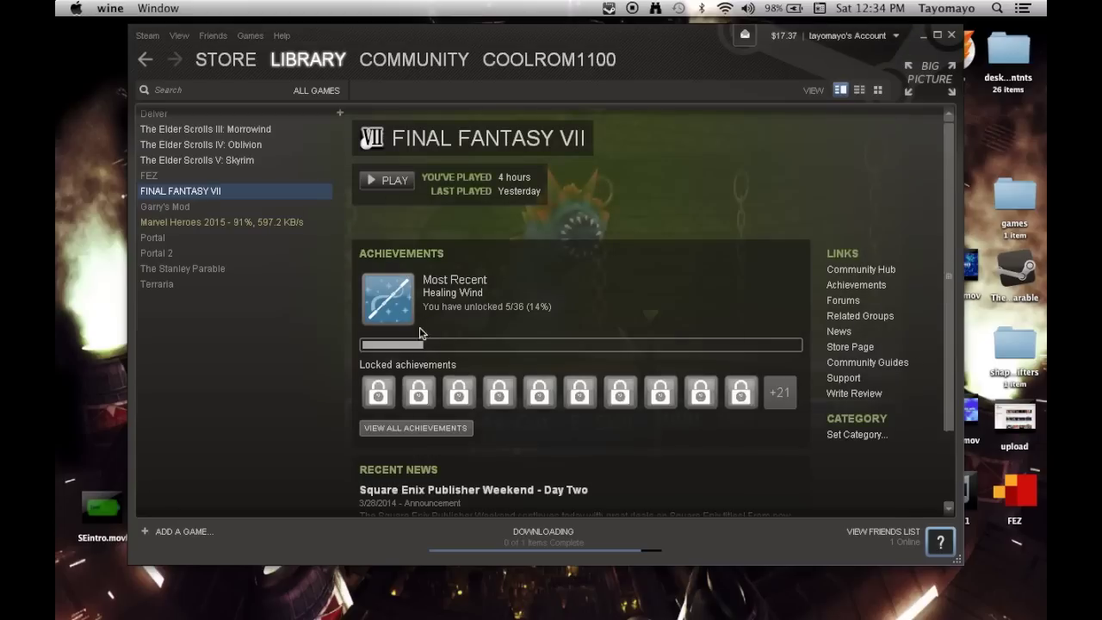
pyautogui.click(385, 181)
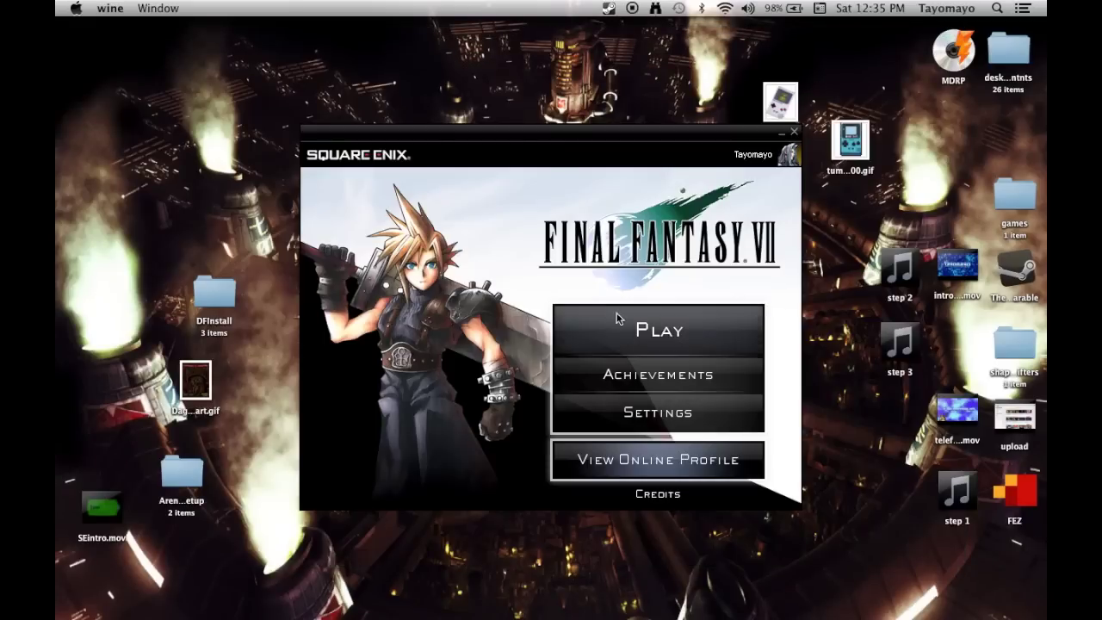
pyautogui.click(618, 316)
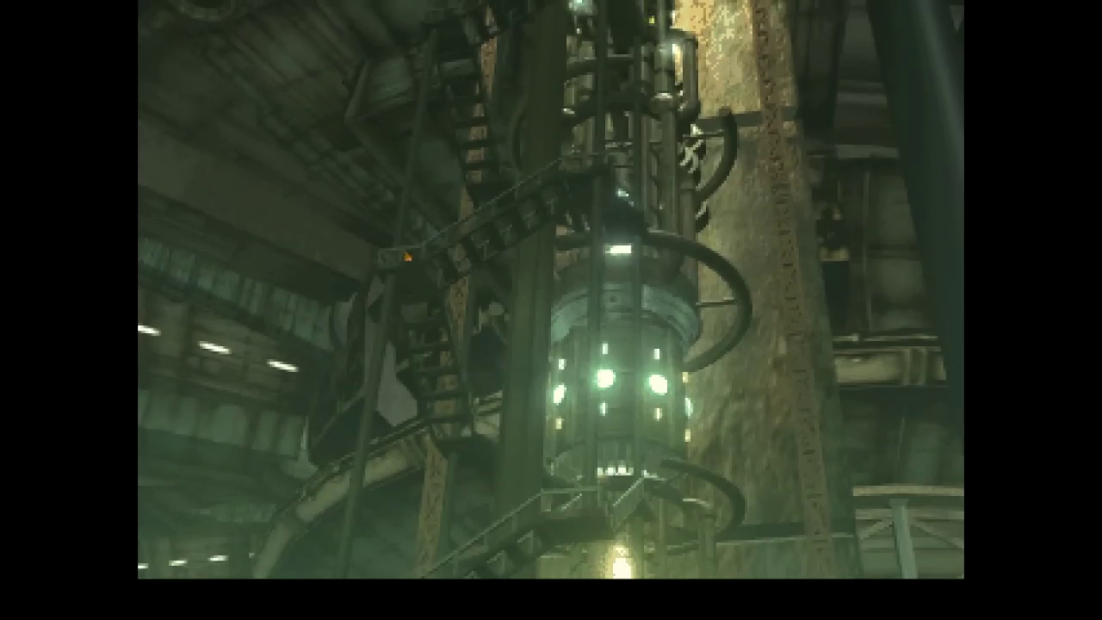
# - Quit Final Fantasy VII from its in-game menu, confirming the return to Windows, and close the game's launcher
pyautogui.press('Insert')
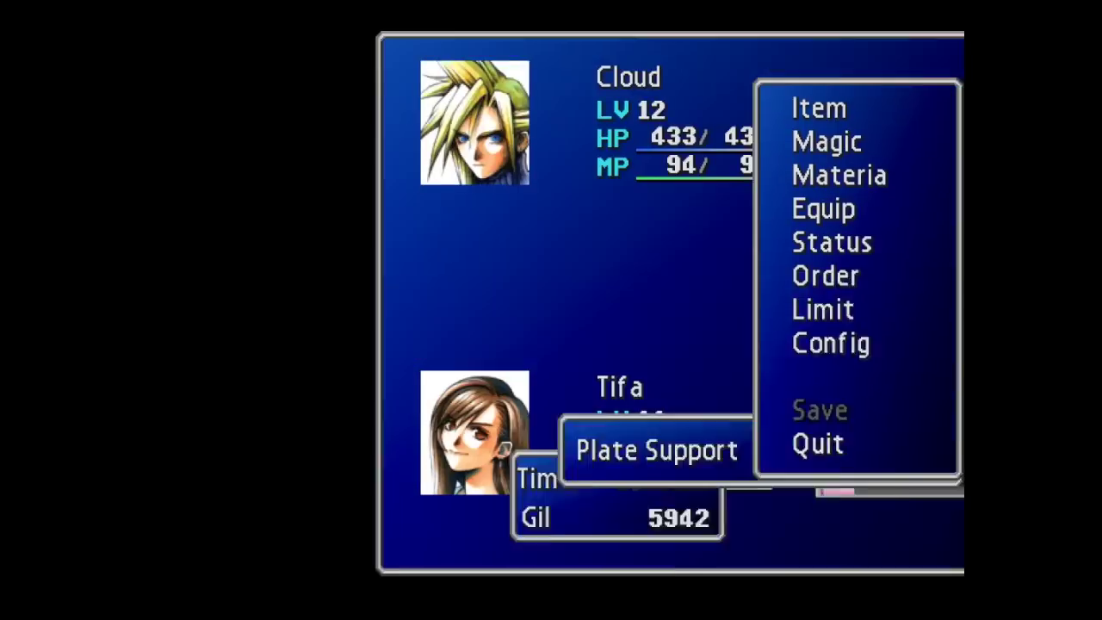
pyautogui.press('Down')
pyautogui.press('Down')
pyautogui.press('Down')
pyautogui.press('Down')
pyautogui.press('Down')
pyautogui.press('Down')
pyautogui.press('Down')
pyautogui.press('Down')
pyautogui.press('Down')
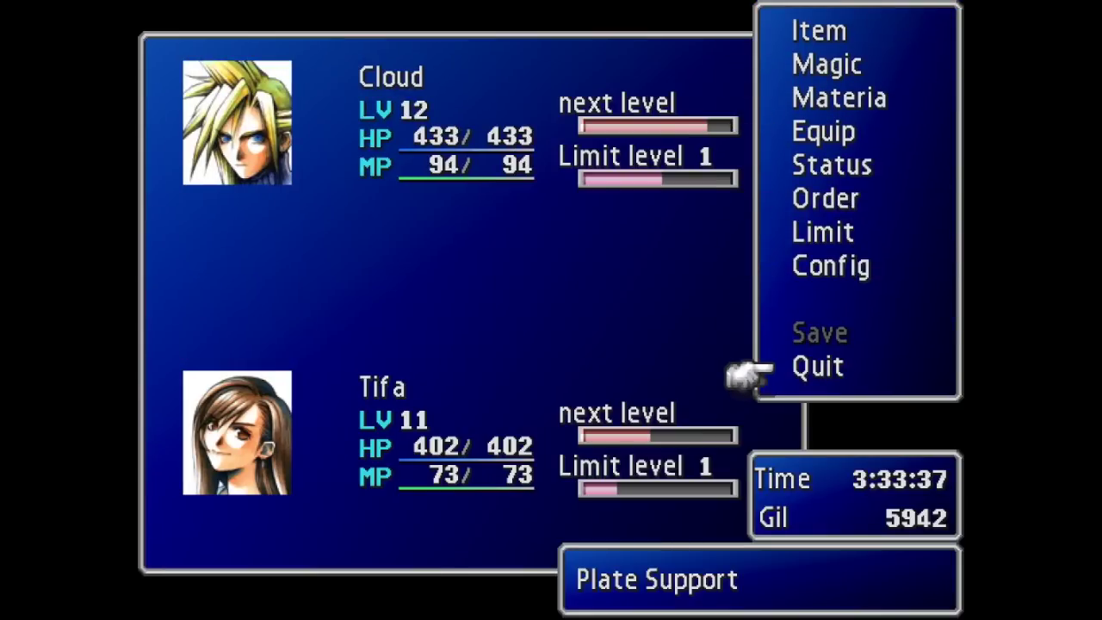
pyautogui.press('Return')
pyautogui.press('Left')
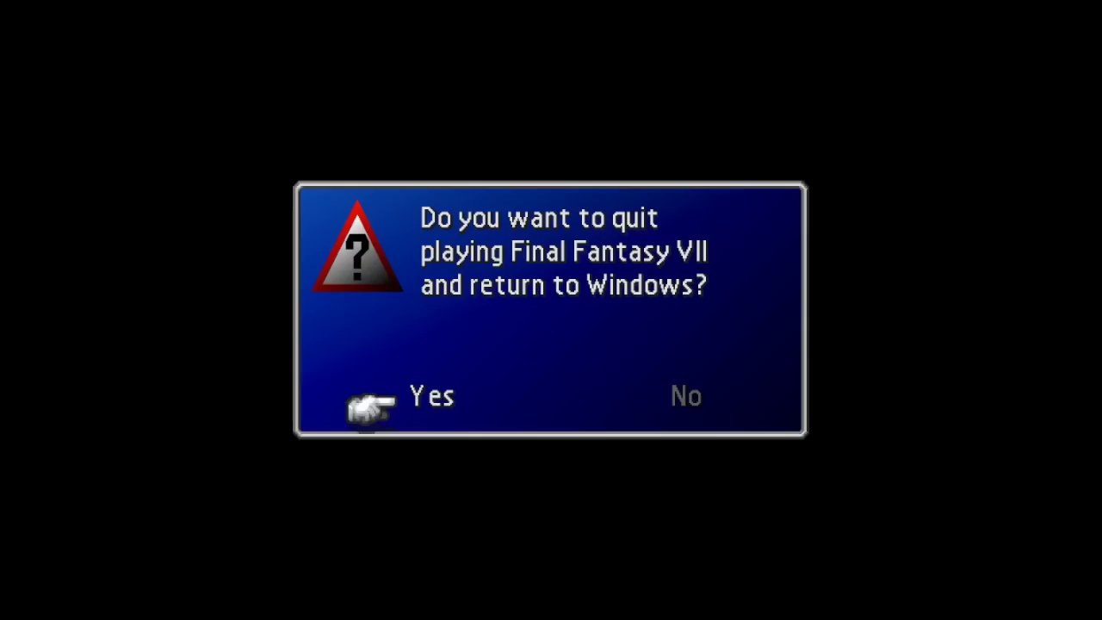
pyautogui.press('Return')
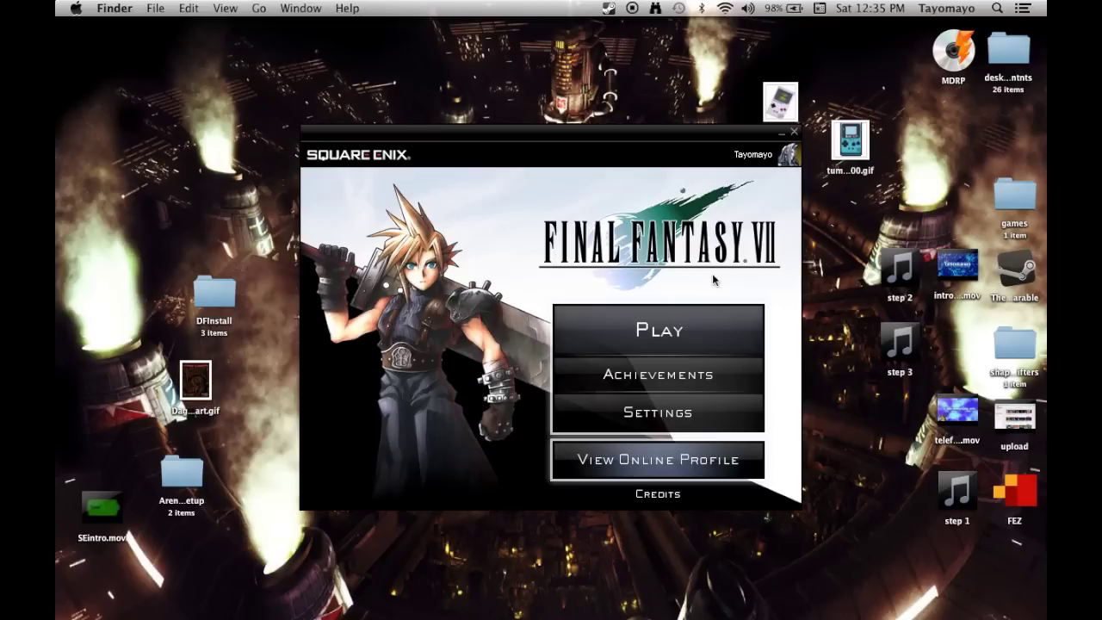
pyautogui.click(792, 135)
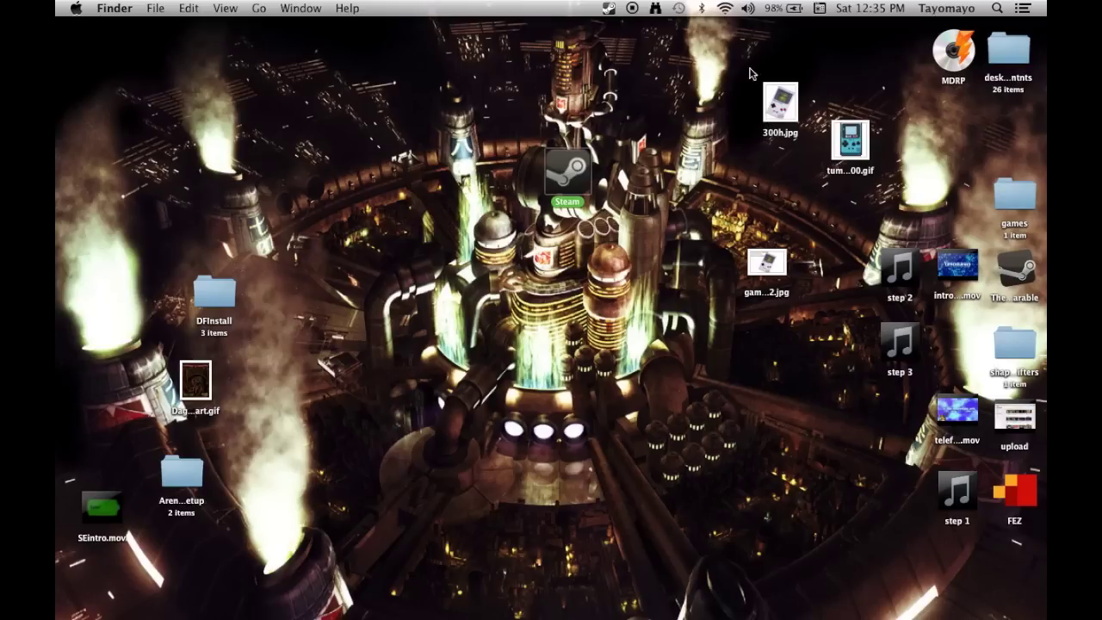